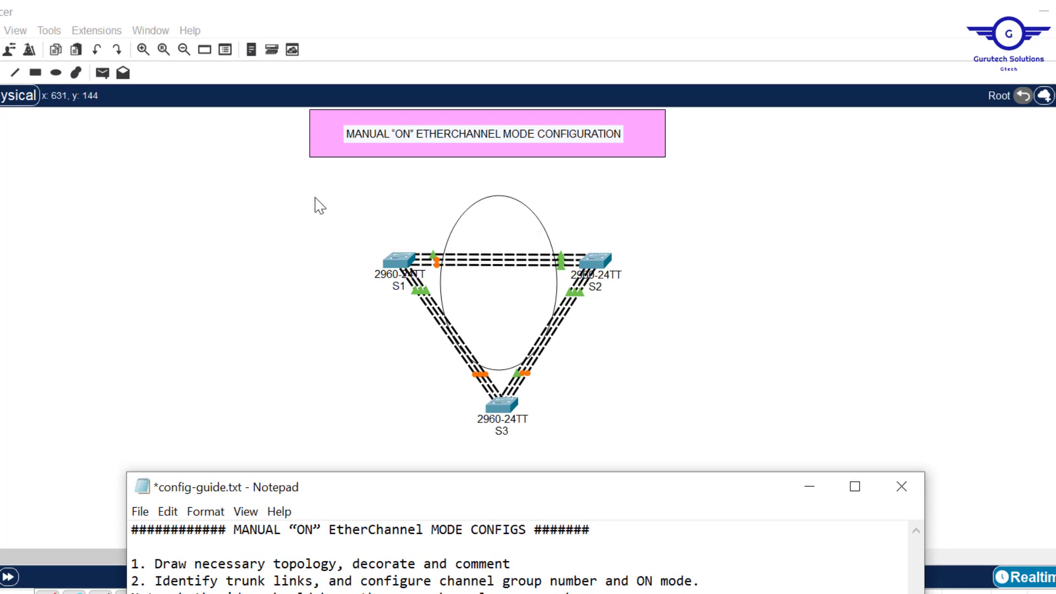
# - Move the whole three-switch topology, including its central ellipse, up closer to the title banner
pyautogui.moveTo(307, 178); pyautogui.dragTo(665, 439)
pyautogui.moveTo(600, 273); pyautogui.dragTo(584, 245)
pyautogui.click(702, 285)
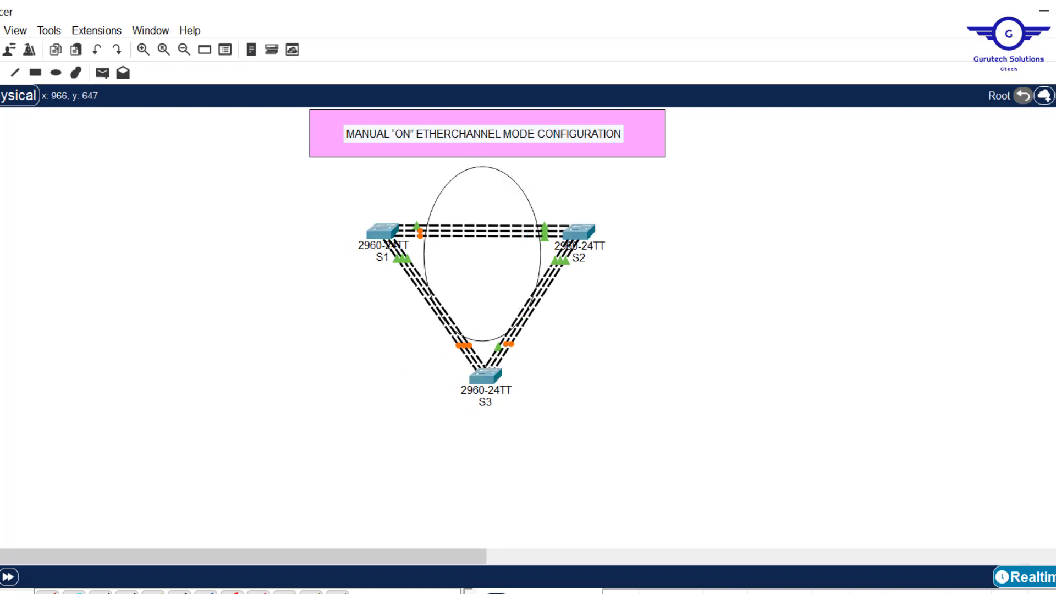
# - Bring up config-guide.txt in Notepad, reposition its window so all four steps are readable, and return to the topology in Packet Tracer
pyautogui.hotkey('alt', 'Tab')
pyautogui.moveTo(542, 492); pyautogui.dragTo(584, 346)
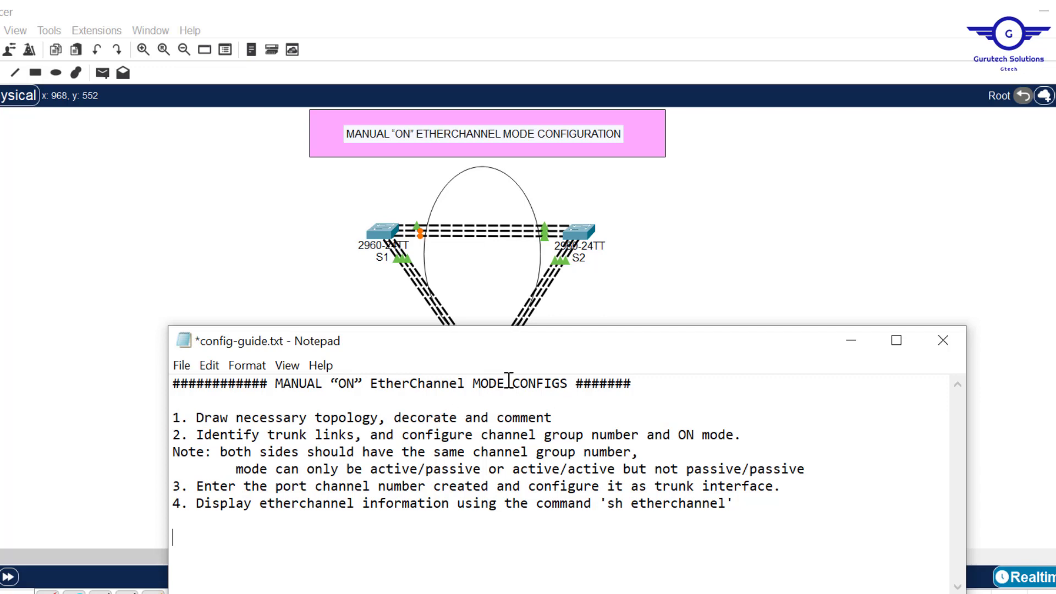
pyautogui.click(684, 240)
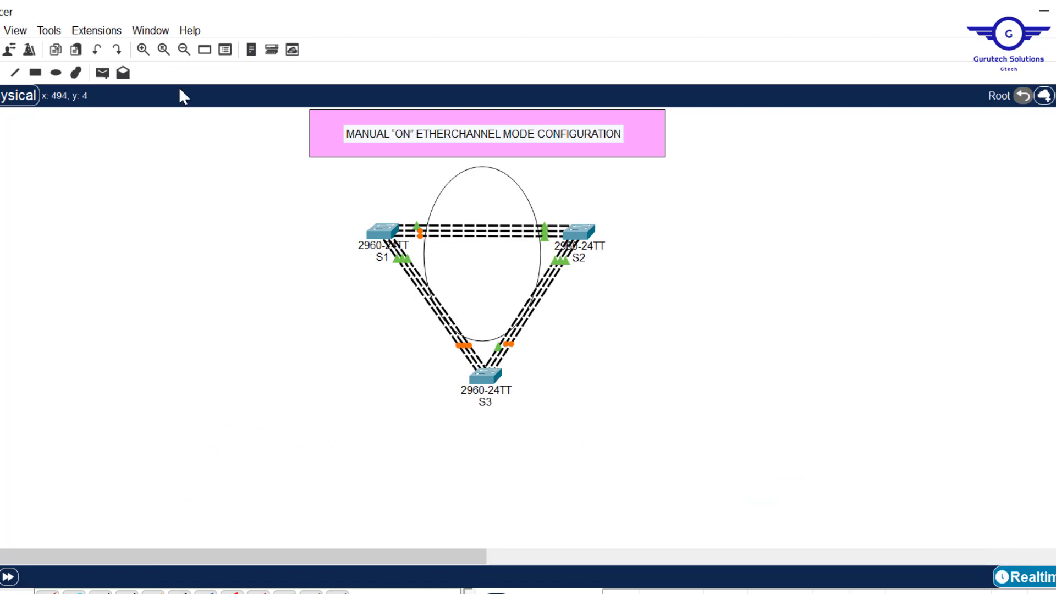
# - Draw a yellow filled ellipse behind switch S1
pyautogui.click(56, 73)
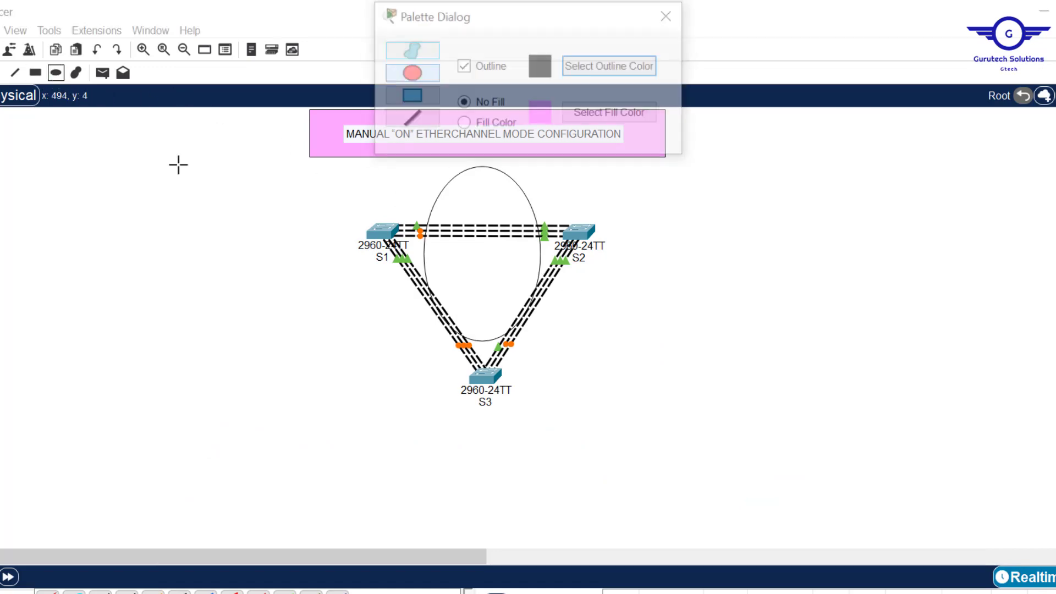
pyautogui.click(463, 124)
pyautogui.click(611, 113)
pyautogui.click(587, 473)
pyautogui.click(612, 113)
pyautogui.click(477, 266)
pyautogui.click(588, 474)
pyautogui.moveTo(308, 185); pyautogui.dragTo(447, 279)
# - Draw a green filled ellipse behind switch S2 and a cyan one behind switch S3
pyautogui.click(649, 67)
pyautogui.click(478, 234)
pyautogui.click(587, 474)
pyautogui.moveTo(550, 182); pyautogui.dragTo(709, 291)
pyautogui.click(463, 103)
pyautogui.moveTo(425, 167); pyautogui.dragTo(540, 341)
pyautogui.click(670, 15)
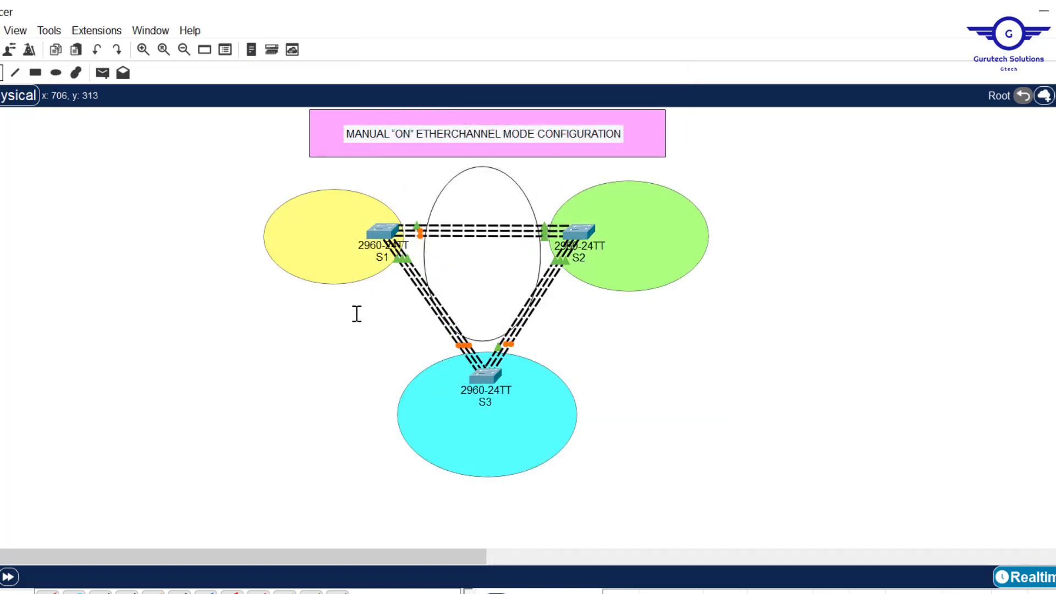
# - Add a note reading "ON Mode Channel group 1" beside the S1–S3 links and copy its text
pyautogui.click(329, 306)
pyautogui.write('ON Mode Channel group 1')
pyautogui.hotkey('ctrl', 'a')
pyautogui.hotkey('ctrl', 'c')
# - Paste the copied note above the S1–S2 links and change it to "Channel group 2"
pyautogui.click(455, 215)
pyautogui.hotkey('ctrl', 'v')
pyautogui.press('BackSpace')
pyautogui.write('2')
# - Paste the copied note beside the S2–S3 links and change it to "Channel group 3"
pyautogui.click(539, 302)
pyautogui.hotkey('ctrl', 'v')
pyautogui.press('BackSpace')
pyautogui.write('3')
pyautogui.click(613, 341)
# - Reposition the three channel group notes so each sits close to its own bundle of links
pyautogui.moveTo(578, 321); pyautogui.dragTo(571, 332)
pyautogui.moveTo(479, 228); pyautogui.dragTo(466, 209)
pyautogui.moveTo(382, 328); pyautogui.dragTo(396, 318)
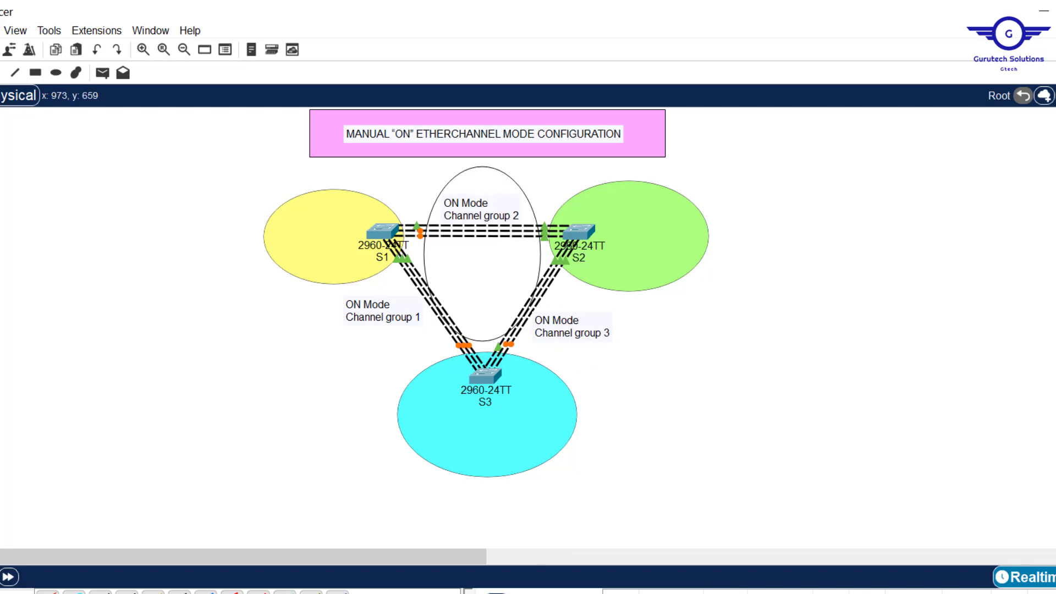
# - Consult the Notepad guide, open the command line of switch S1 in Packet Tracer and enter global configuration mode
pyautogui.hotkey('alt', 'Tab')
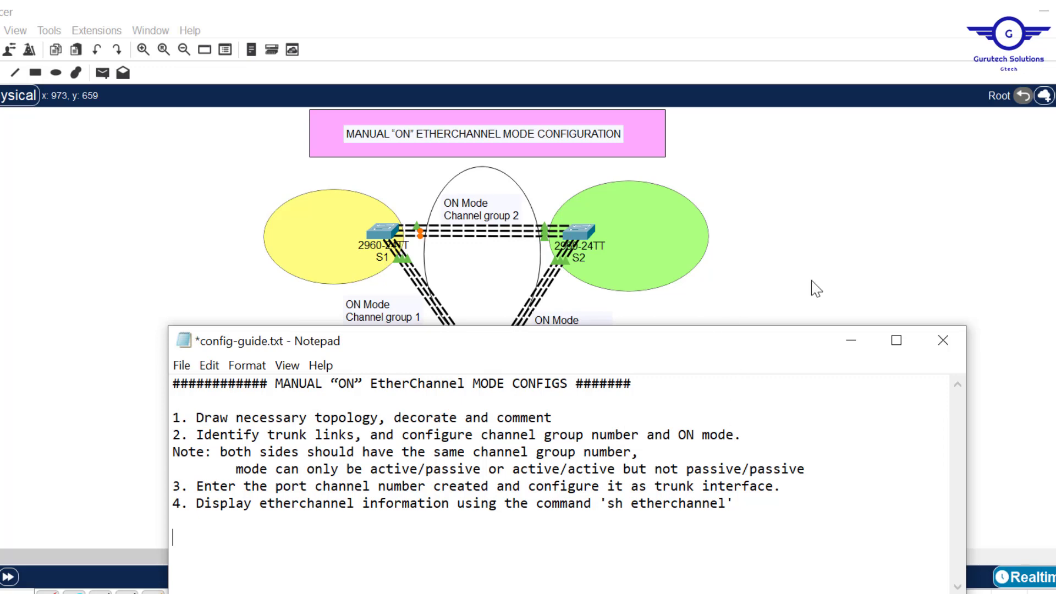
pyautogui.click(880, 260)
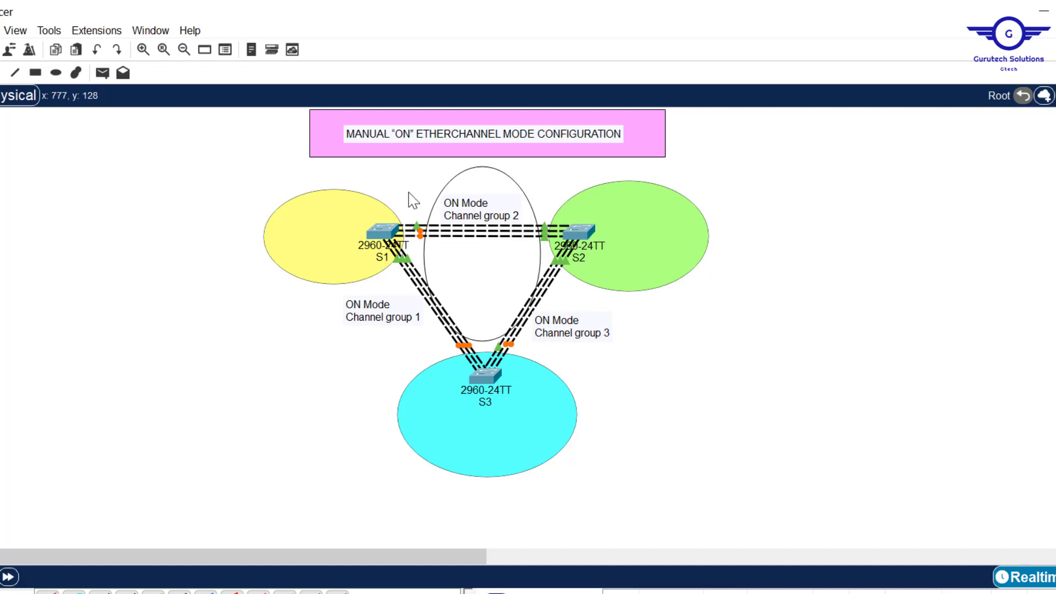
pyautogui.click(389, 234)
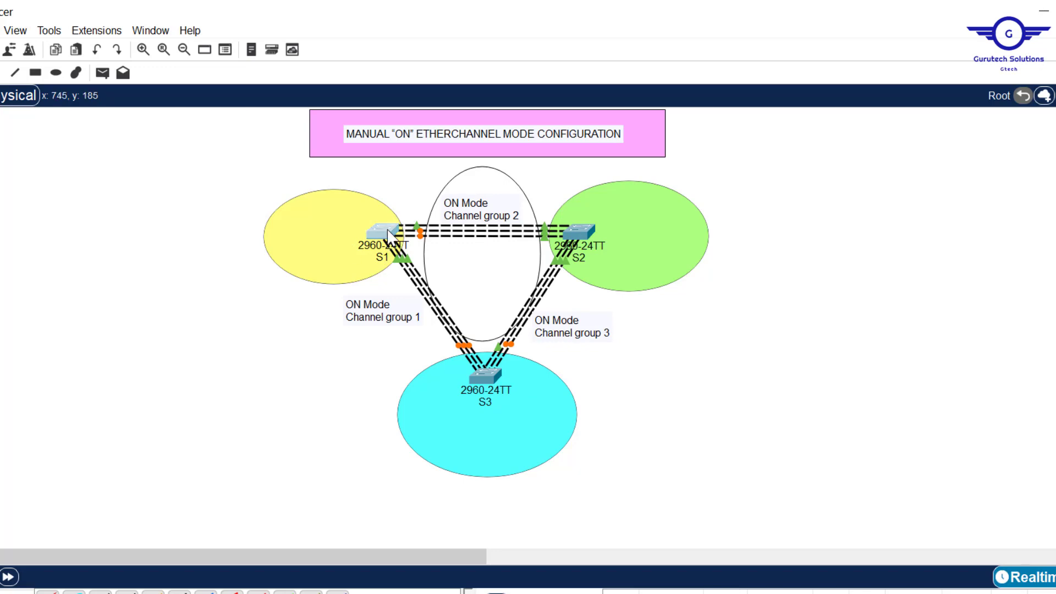
pyautogui.click(421, 140)
pyautogui.press('Return')
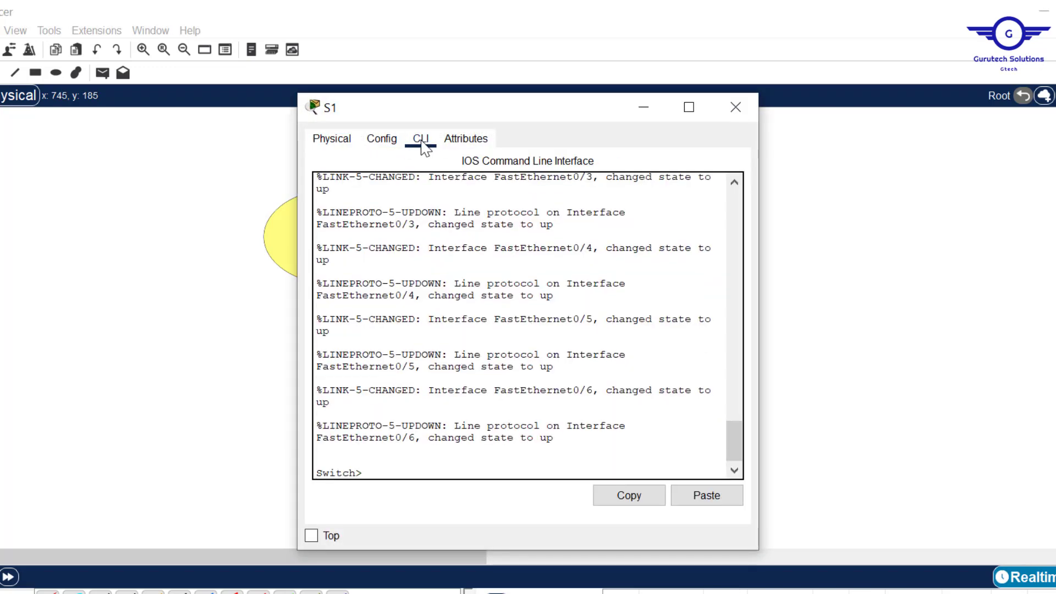
pyautogui.press('Return')
pyautogui.write('en')
pyautogui.press('Return')
pyautogui.write('conf')
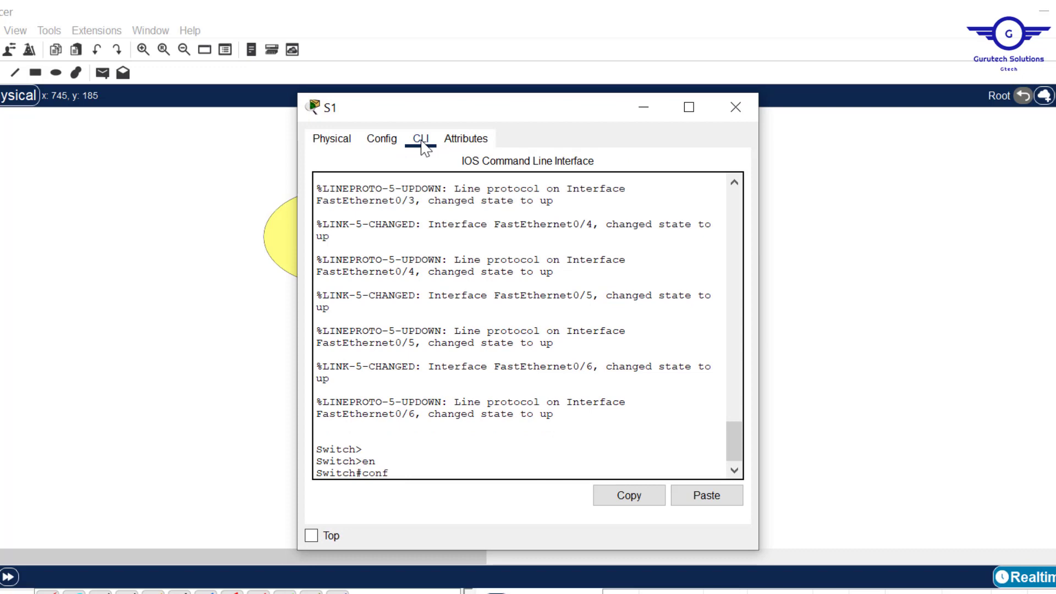
pyautogui.write(' t')
pyautogui.press('Return')
pyautogui.press('Return')
pyautogui.press('Return')
pyautogui.press('Return')
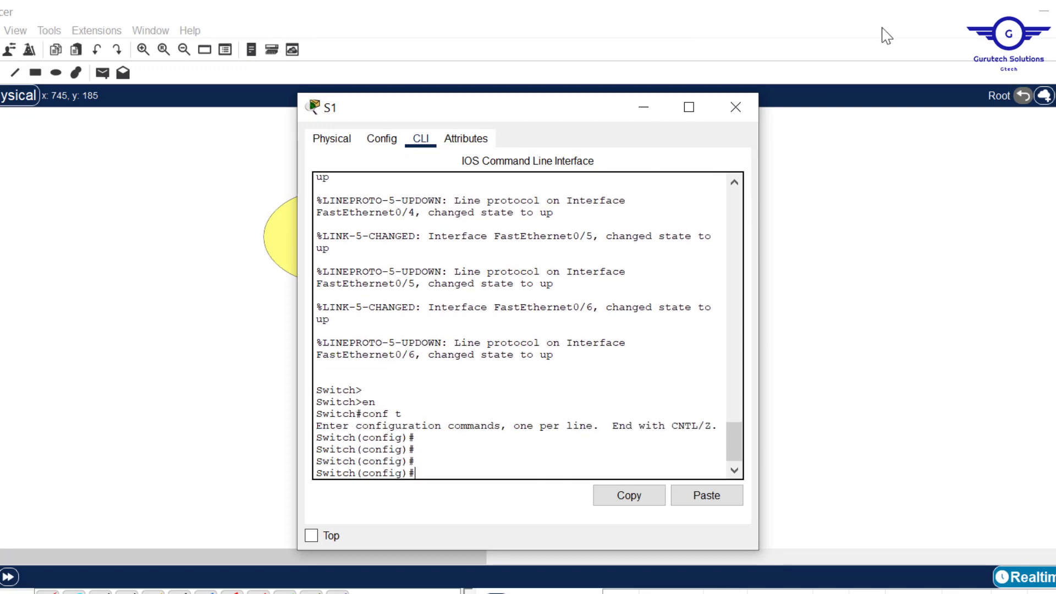
# - Check which S1 ports lead to S3 in the topology and enter interface range fa0/4-5 on S1
pyautogui.click(908, 206)
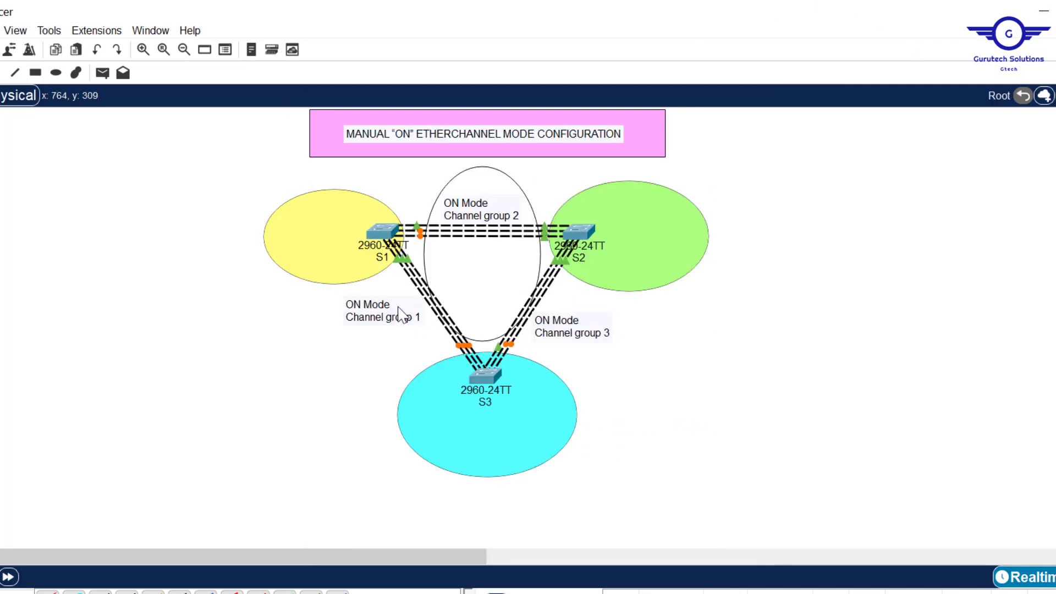
pyautogui.moveTo(403, 259)
pyautogui.click(380, 231)
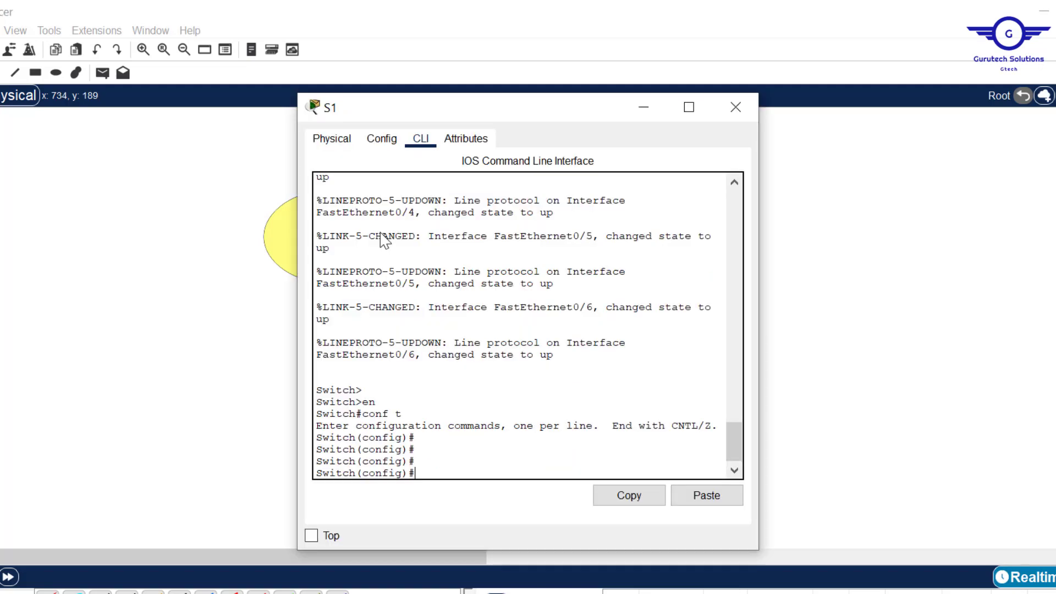
pyautogui.write('int range fa0/')
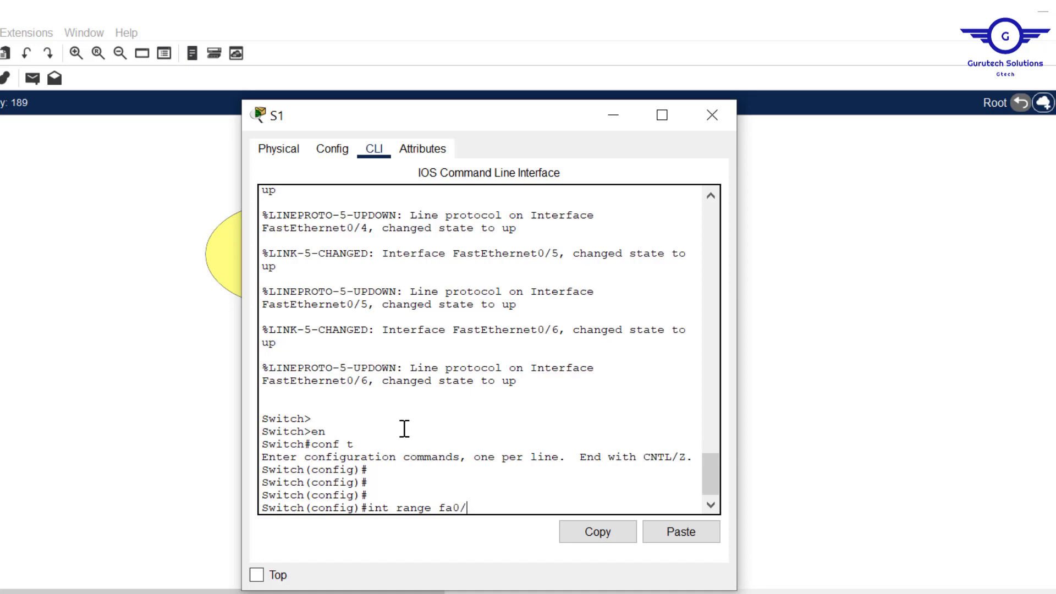
pyautogui.write('4-5')
pyautogui.press('Return')
pyautogui.press('Return')
pyautogui.press('Return')
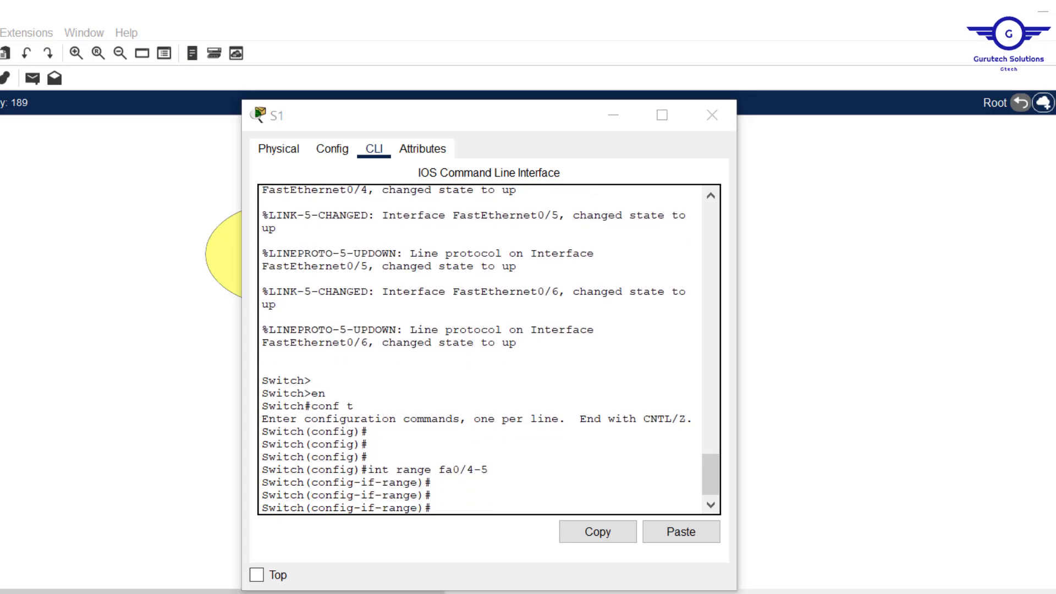
# - Following the guide, assign S1's fa0/4-5 ports to channel group 1 with mode on and return to global configuration mode
pyautogui.hotkey('alt', 'Tab')
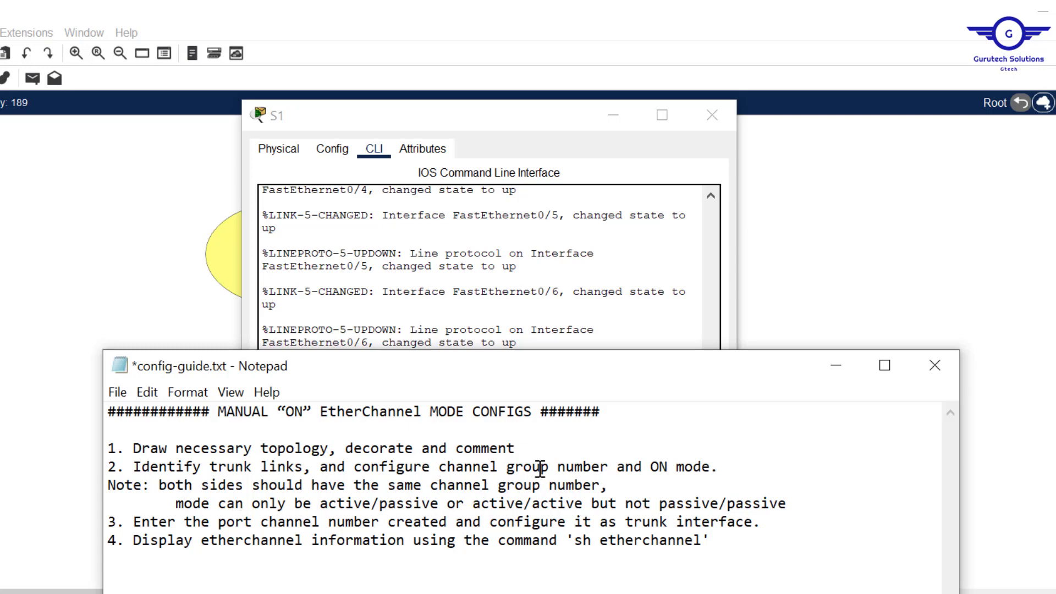
pyautogui.click(573, 266)
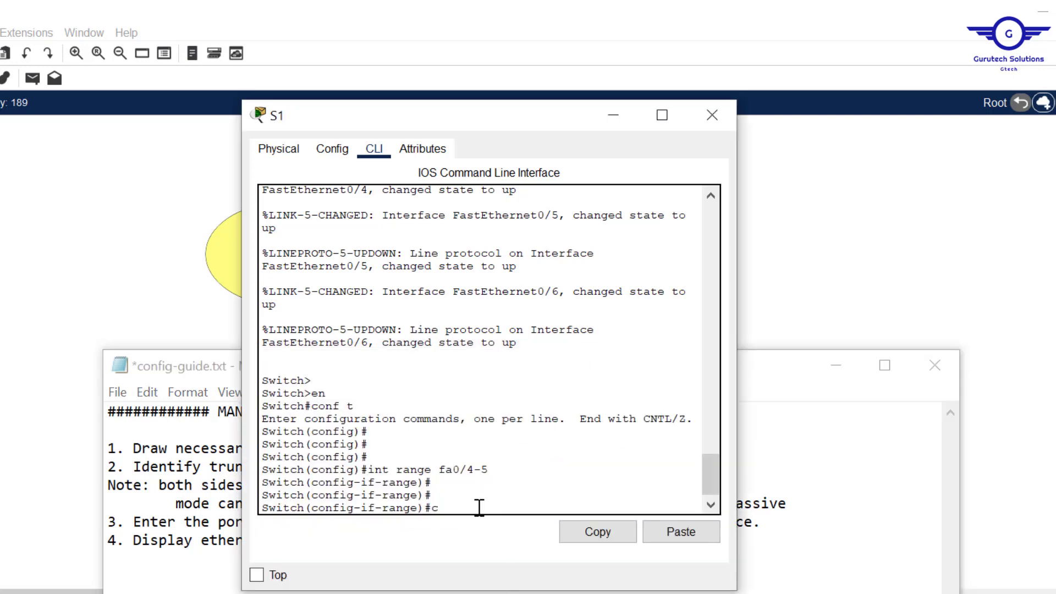
pyautogui.write('channel-g')
pyautogui.press('Tab')
pyautogui.write('1 m')
pyautogui.press('Tab')
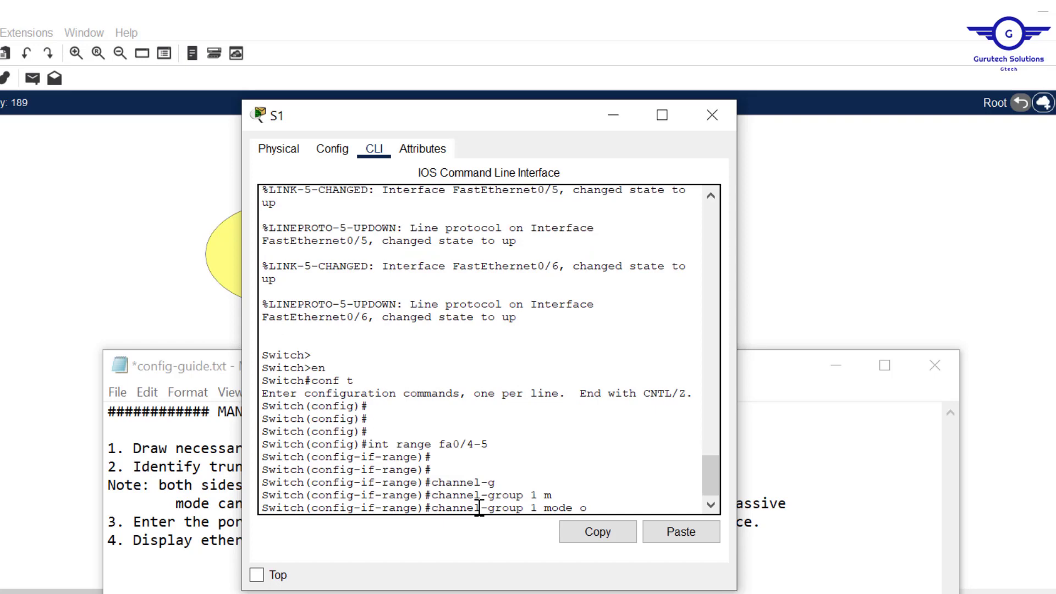
pyautogui.write('on')
pyautogui.press('Return')
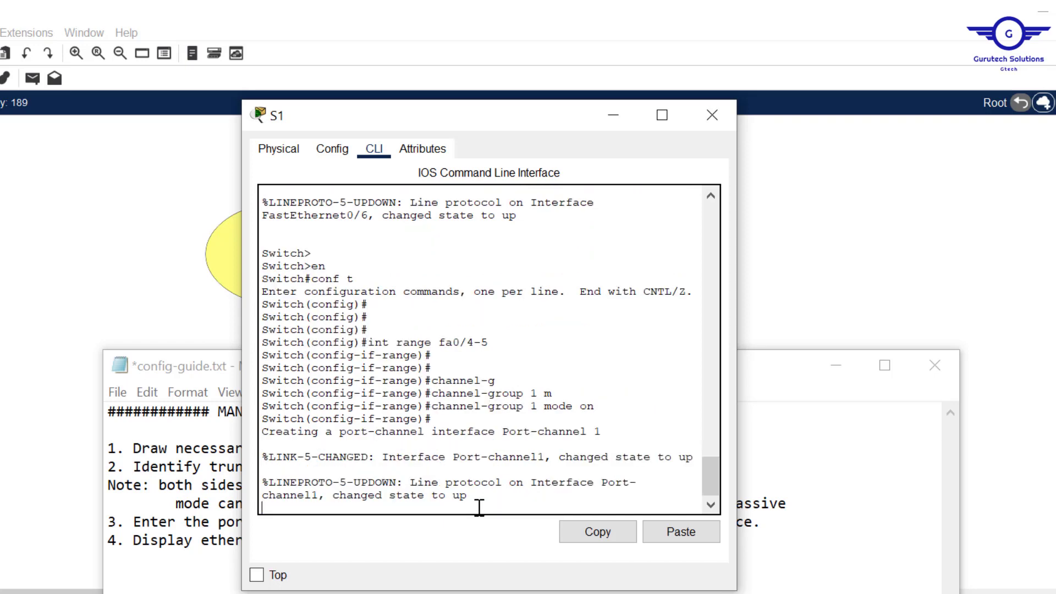
pyautogui.press('Return')
pyautogui.press('Return')
pyautogui.press('Return')
pyautogui.press('Return')
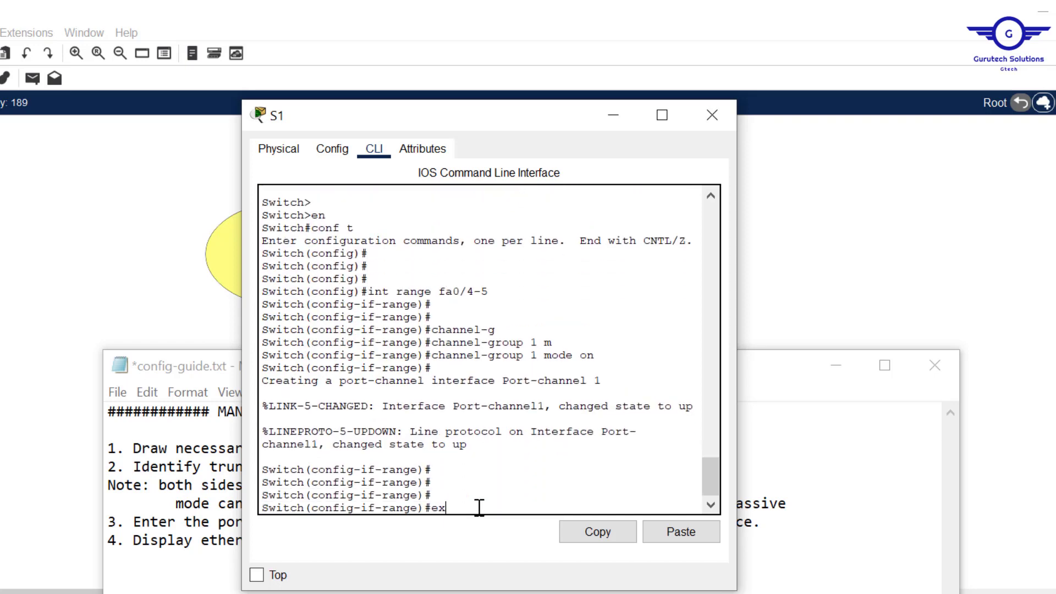
pyautogui.write('exit')
pyautogui.press('Return')
pyautogui.press('Return')
pyautogui.press('Return')
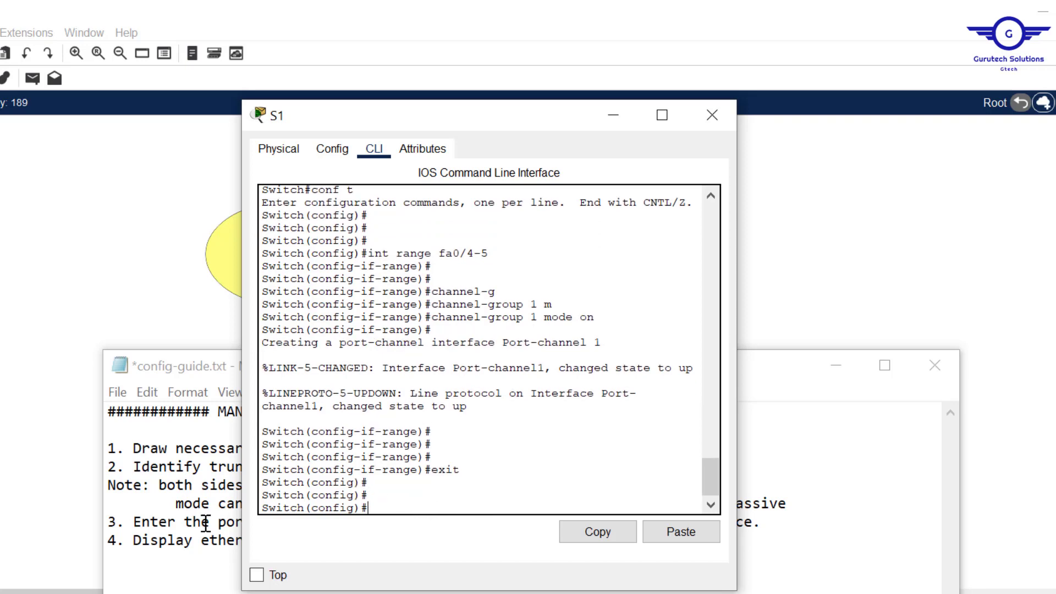
# - Following step 3 of the guide, enter the configuration of interface port-channel 1 on S1
pyautogui.moveTo(124, 523); pyautogui.dragTo(794, 517)
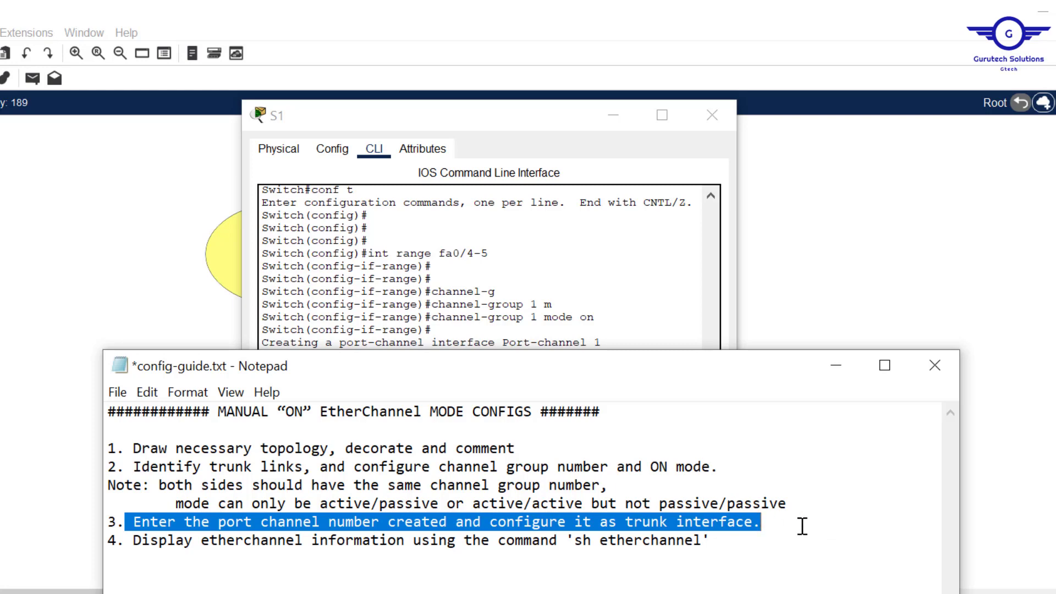
pyautogui.click(586, 332)
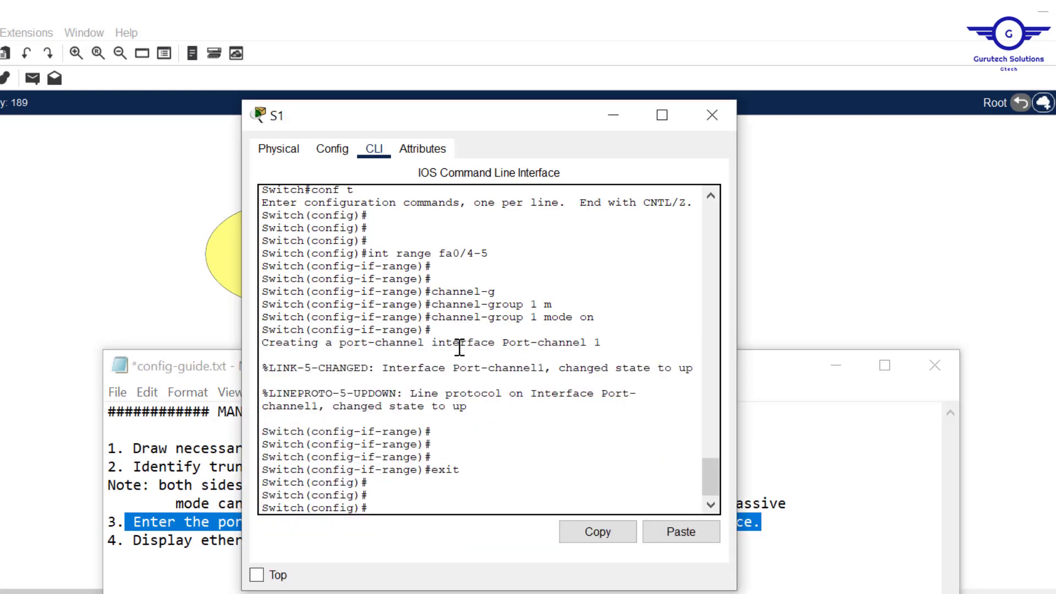
pyautogui.moveTo(431, 345); pyautogui.dragTo(606, 338)
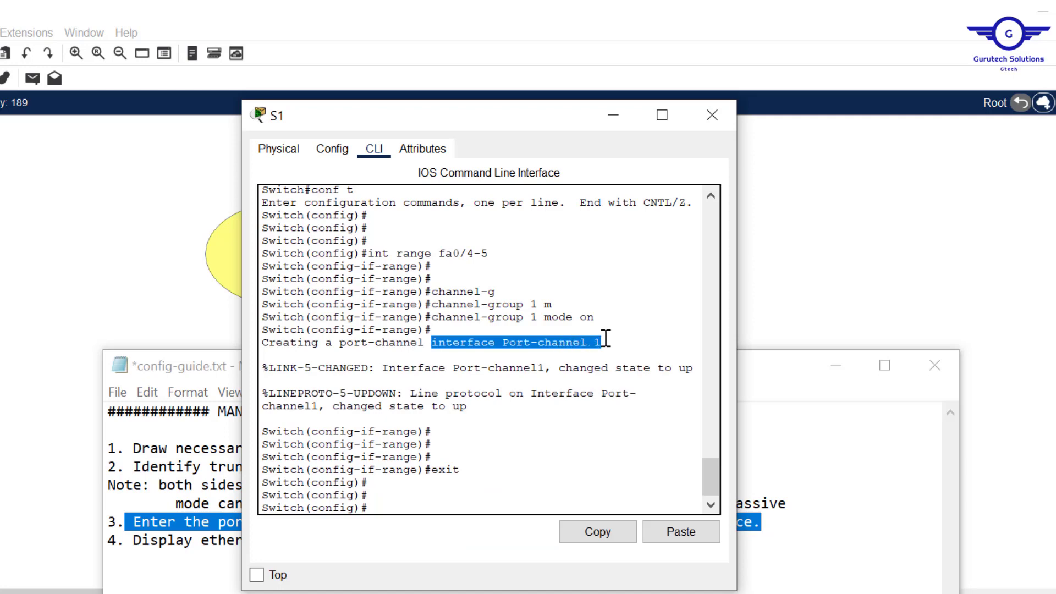
pyautogui.click(379, 495)
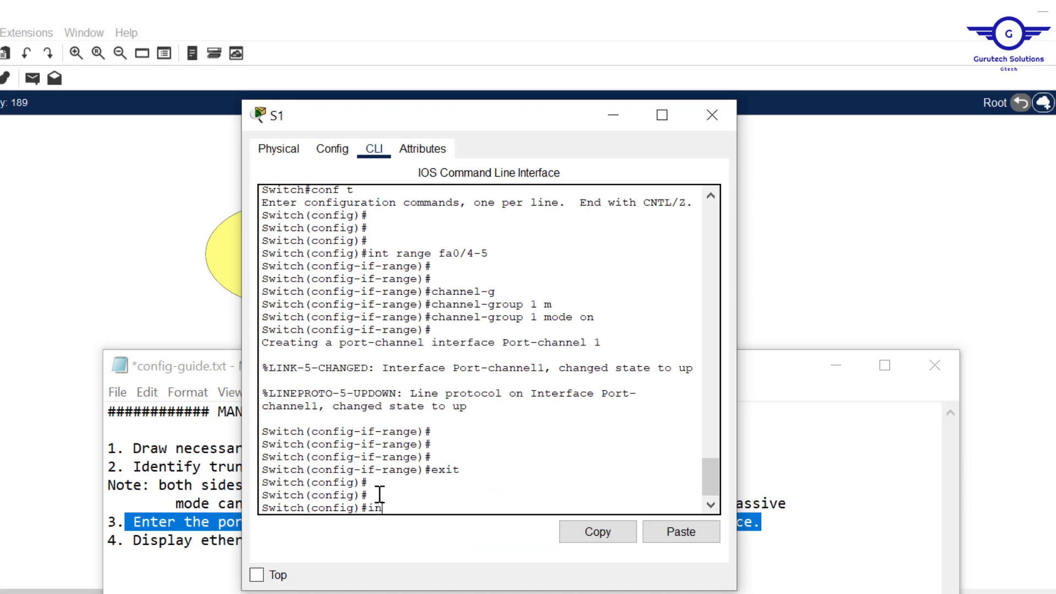
pyautogui.write('int port-c')
pyautogui.press('Tab')
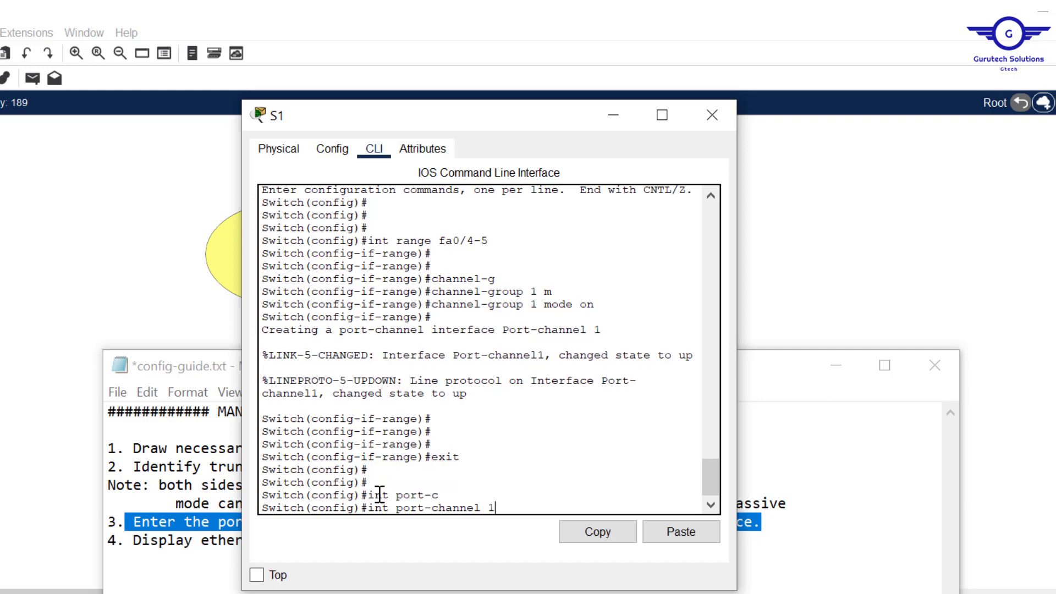
pyautogui.write('1')
pyautogui.press('Return')
pyautogui.press('Return')
pyautogui.press('Return')
# - Set port-channel 1 on S1 to switchport mode trunk and return to global configuration mode
pyautogui.write('swit')
pyautogui.press('Tab')
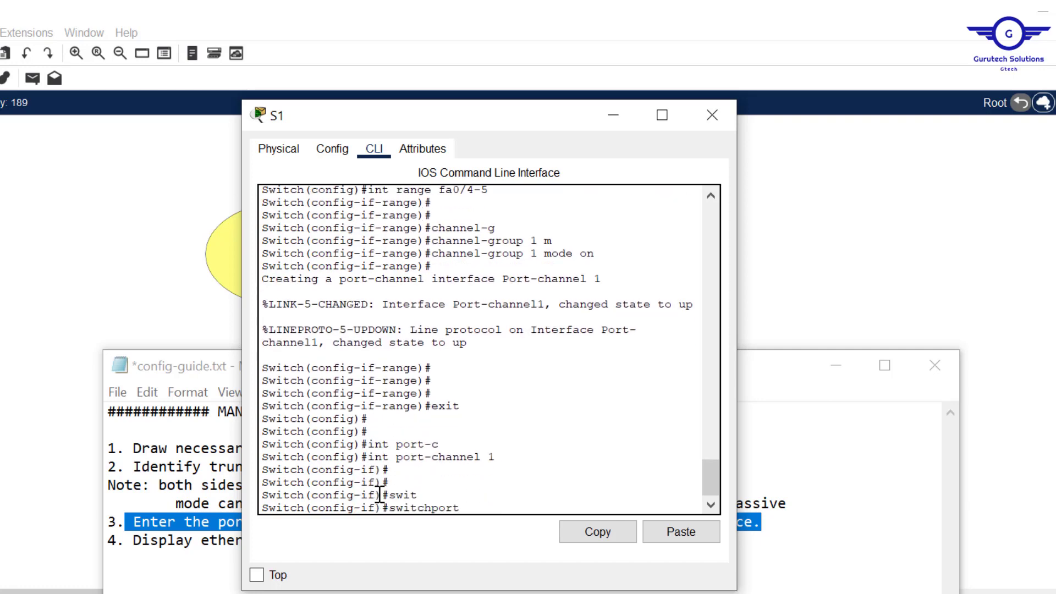
pyautogui.write('m')
pyautogui.press('Tab')
pyautogui.write('tr')
pyautogui.press('Tab')
pyautogui.press('Return')
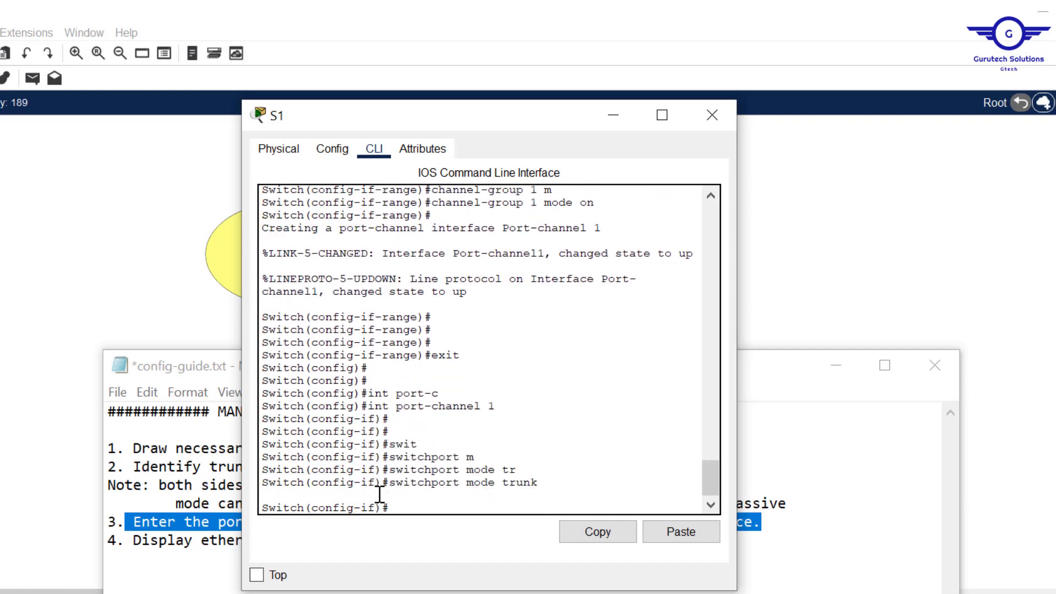
pyautogui.write('ex')
pyautogui.press('Return')
pyautogui.press('Return')
pyautogui.press('Return')
pyautogui.press('Return')
pyautogui.press('Return')
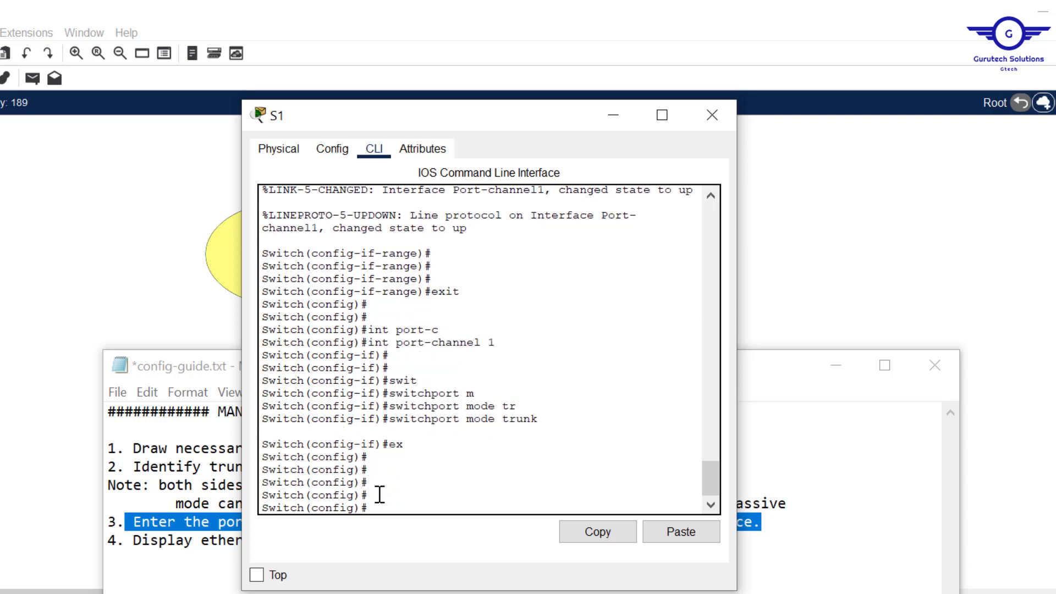
# - Check which S1 ports lead to S2 in the topology and enter interface range fa0/1-3 on S1
pyautogui.click(147, 267)
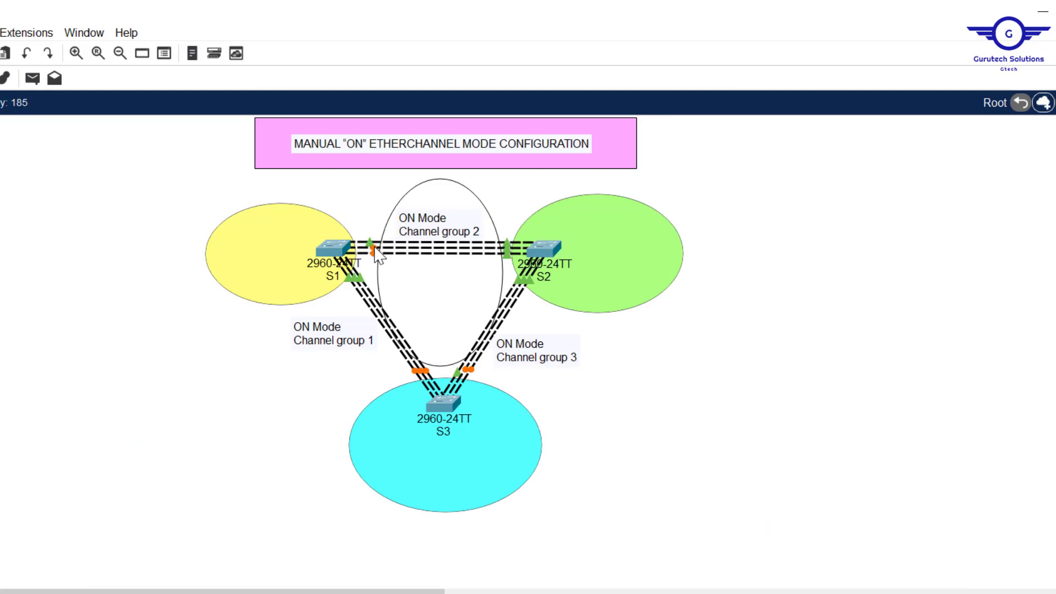
pyautogui.click(336, 248)
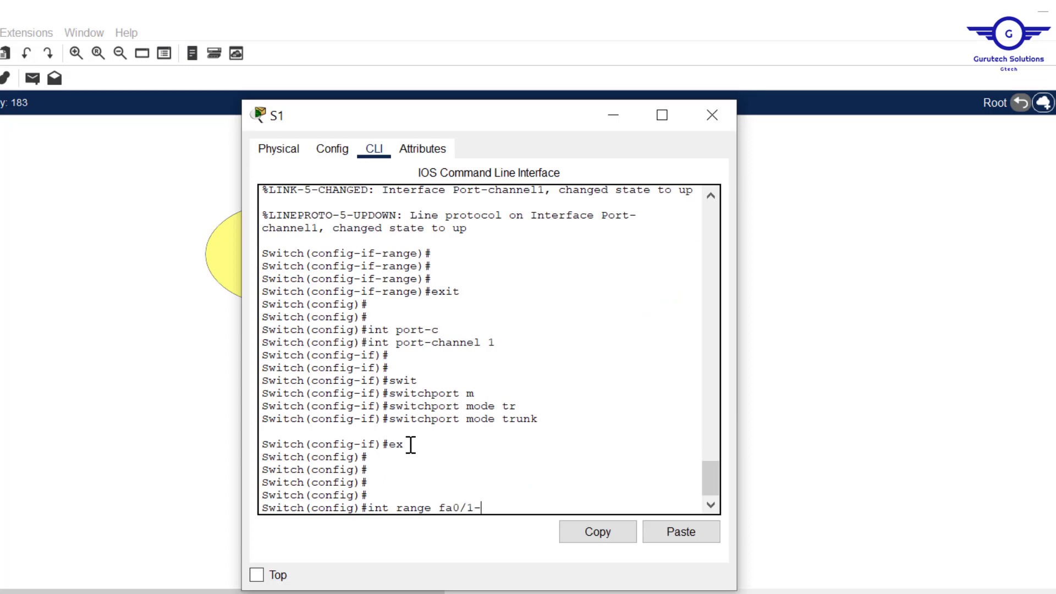
pyautogui.press('Return')
pyautogui.press('Return')
pyautogui.press('Return')
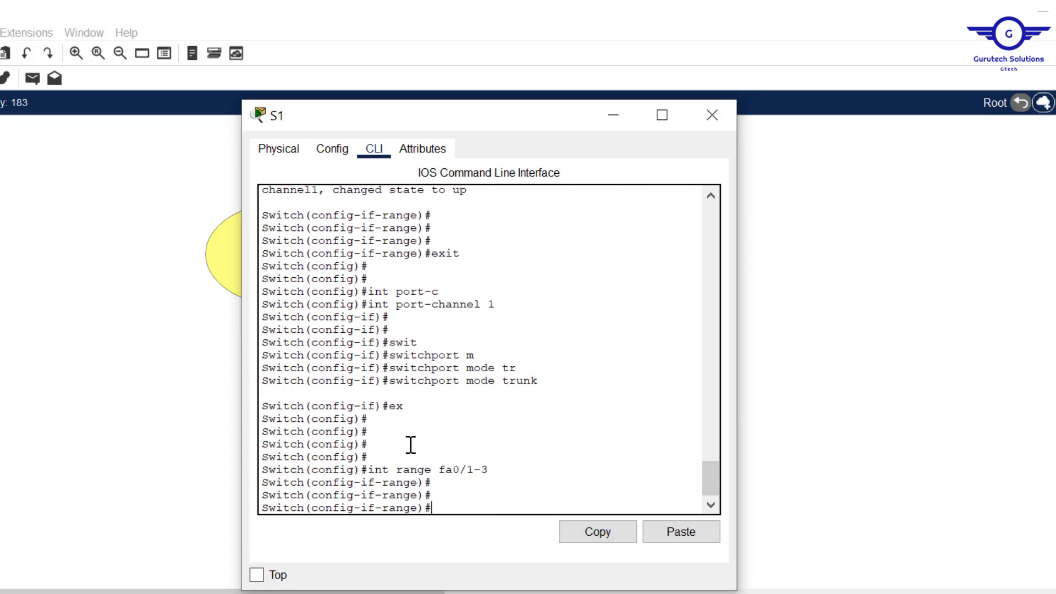
# - Assign S1's fa0/1-3 ports to channel group 2 with mode on, matching the topology label, and return to global configuration mode
pyautogui.write('chann')
pyautogui.press('Tab')
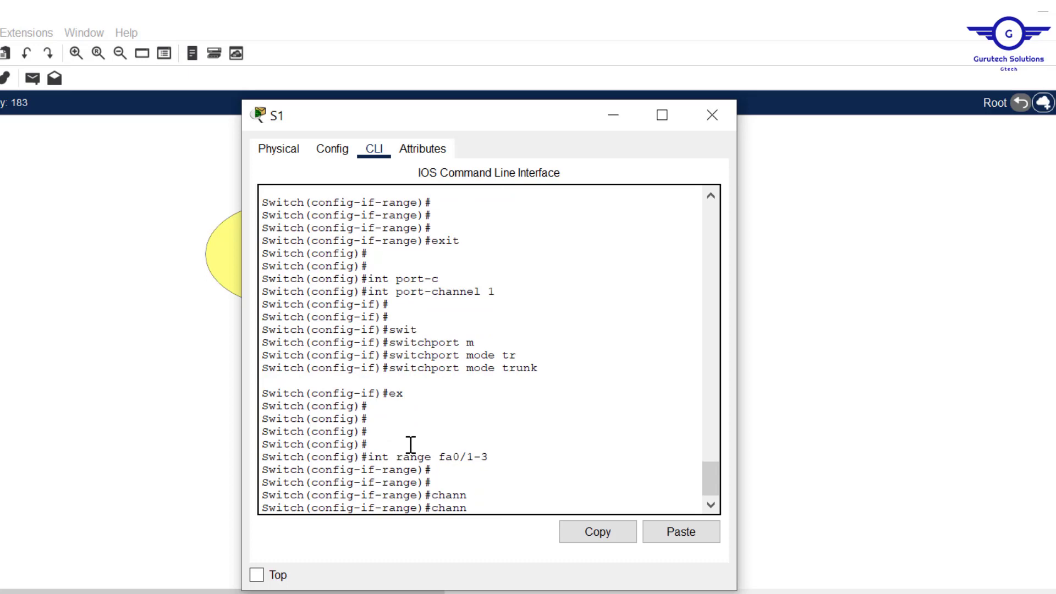
pyautogui.write('g')
pyautogui.press('Tab')
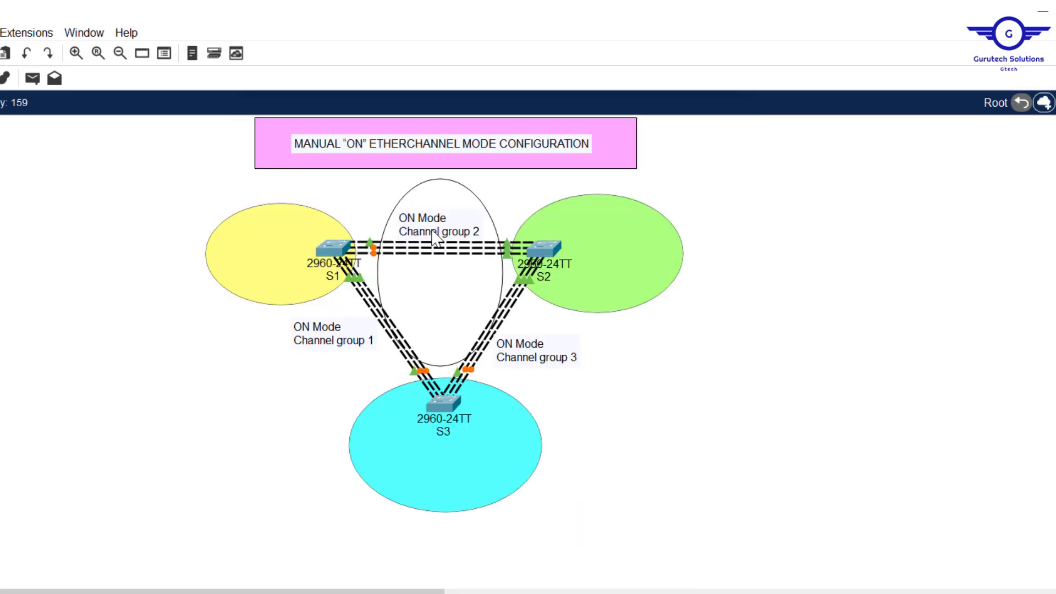
pyautogui.click(329, 245)
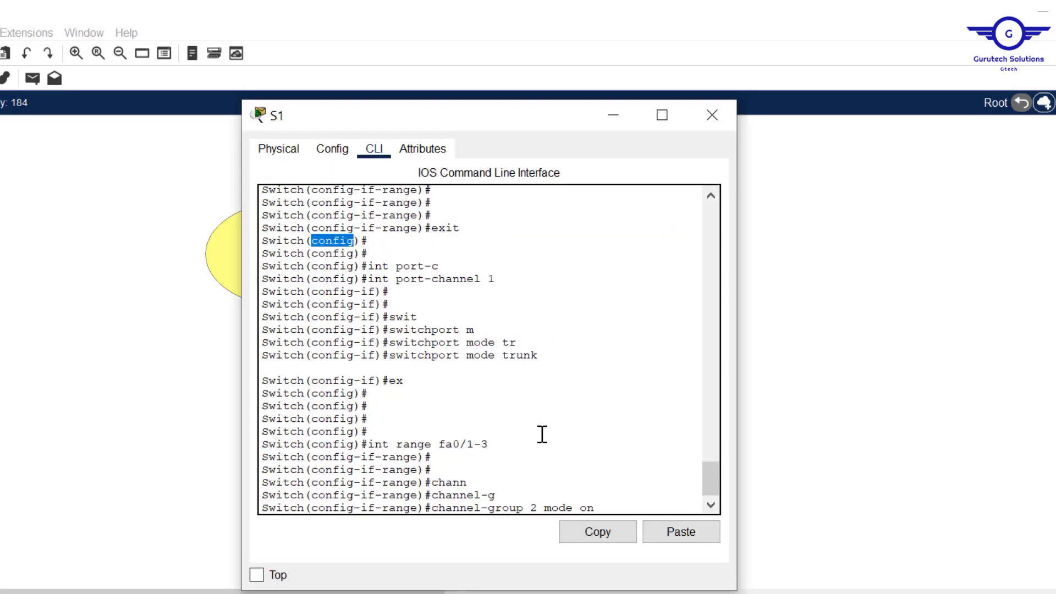
pyautogui.press('Return')
pyautogui.press('Return')
pyautogui.press('Return')
pyautogui.press('Return')
pyautogui.press('Return')
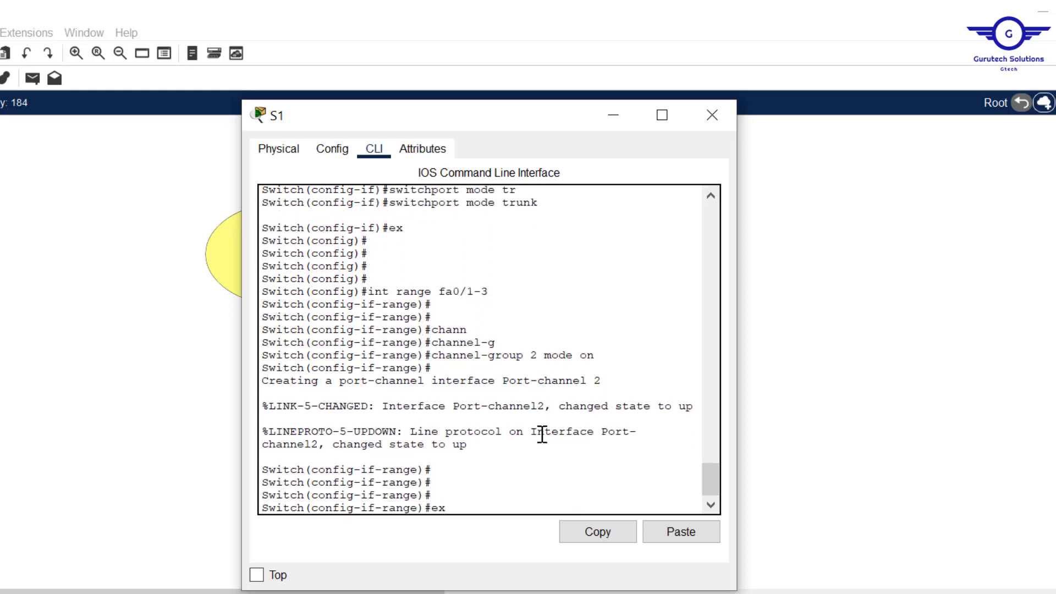
pyautogui.write('exit')
pyautogui.press('Return')
pyautogui.press('Return')
pyautogui.press('Return')
pyautogui.press('Return')
pyautogui.press('Return')
pyautogui.press('Return')
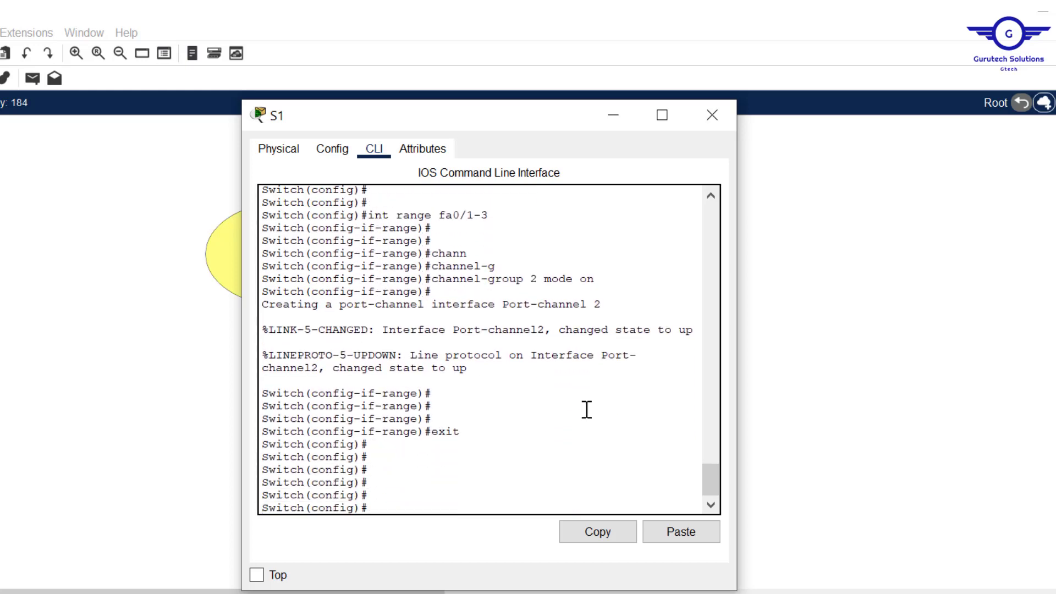
# - Enter interface port-channel 2 on S1, set it to switchport mode trunk and return to global configuration mode
pyautogui.moveTo(603, 305); pyautogui.dragTo(438, 307)
pyautogui.write('in')
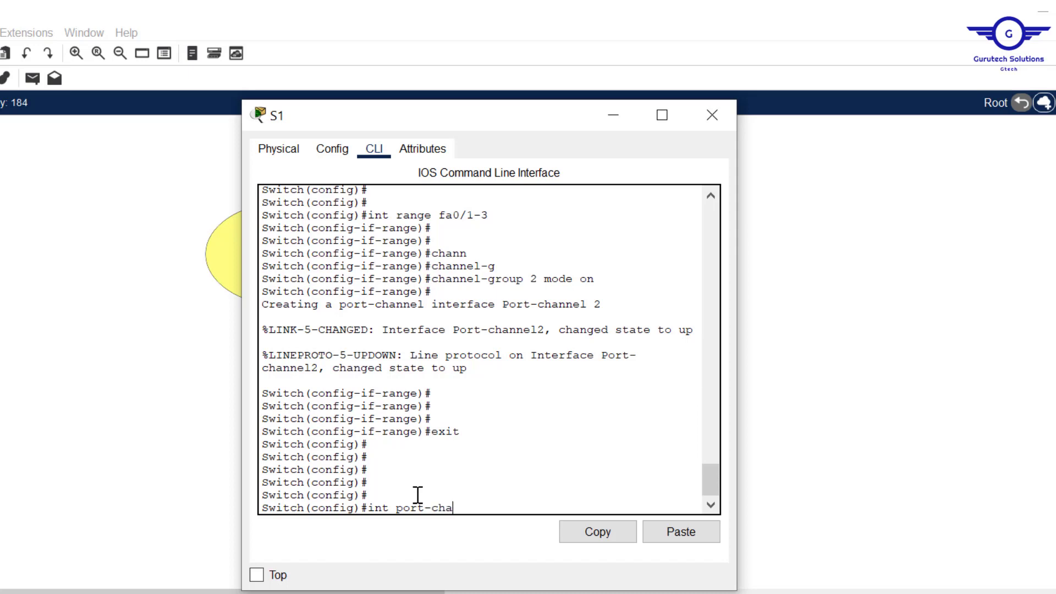
pyautogui.write('t port-cha')
pyautogui.press('Tab')
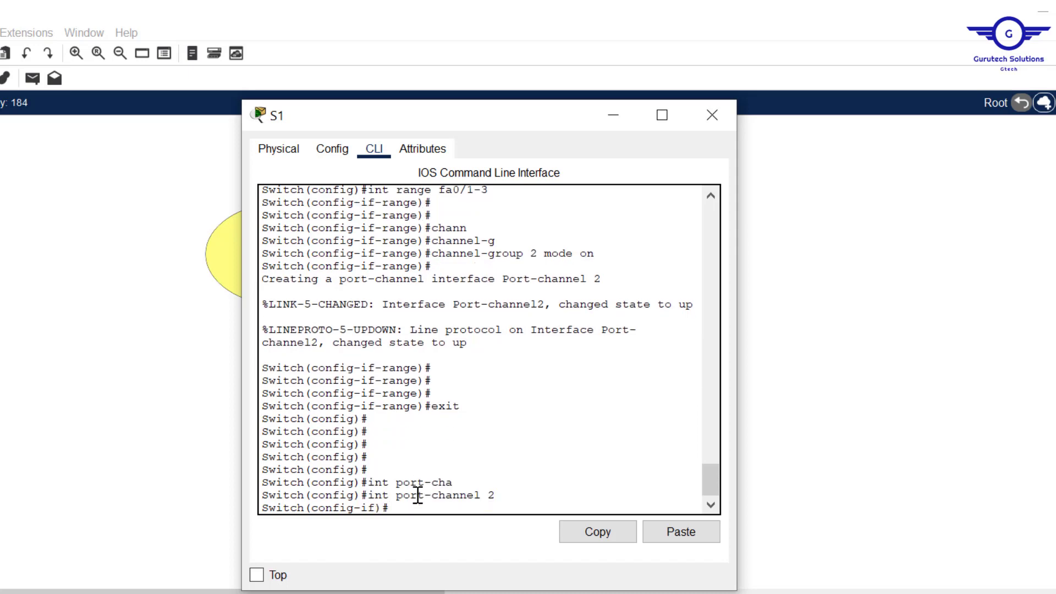
pyautogui.write('wit')
pyautogui.press('Tab')
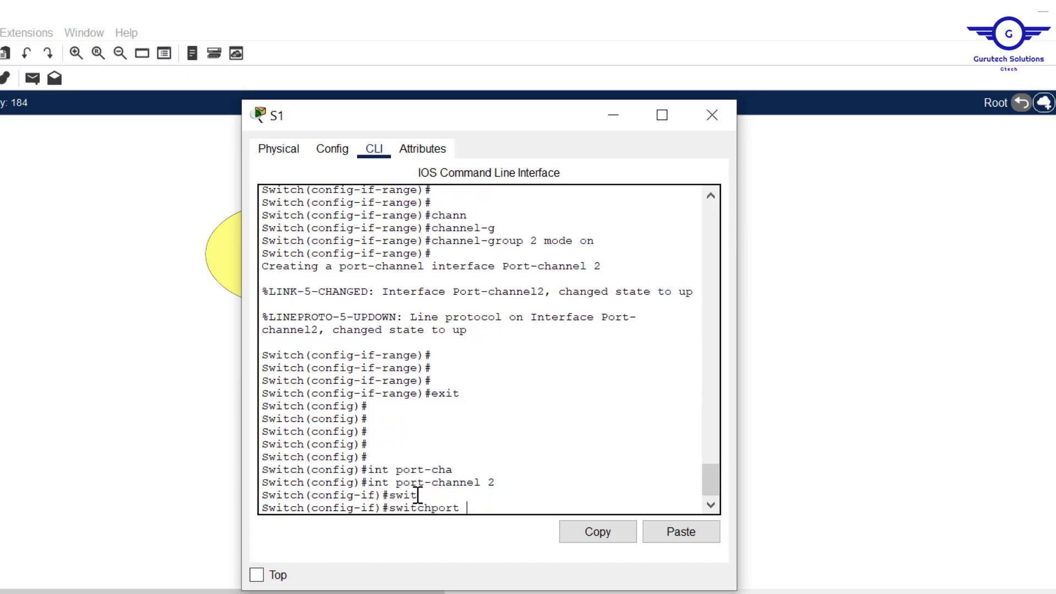
pyautogui.write('m')
pyautogui.press('Tab')
pyautogui.write('tr')
pyautogui.press('Tab')
pyautogui.press('Return')
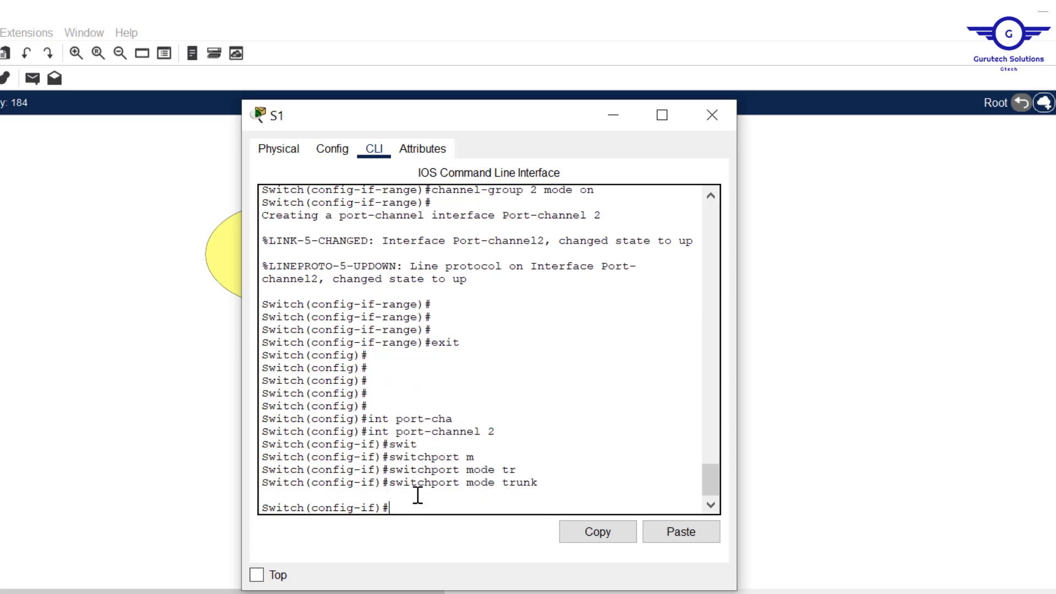
pyautogui.press('Return')
pyautogui.press('Return')
pyautogui.write('exit')
pyautogui.press('Return')
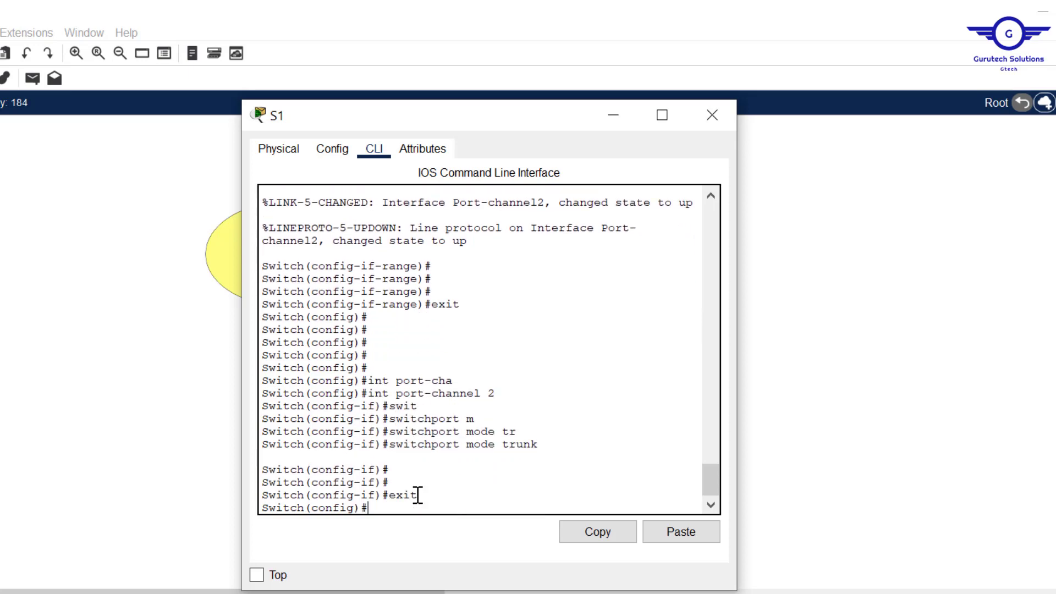
# - Save S1's running configuration with do wr
pyautogui.press('Return')
pyautogui.press('Return')
pyautogui.press('Return')
pyautogui.write('do wr')
pyautogui.press('Return')
pyautogui.press('Return')
pyautogui.press('Return')
pyautogui.press('Return')
pyautogui.press('Return')
pyautogui.press('Return')
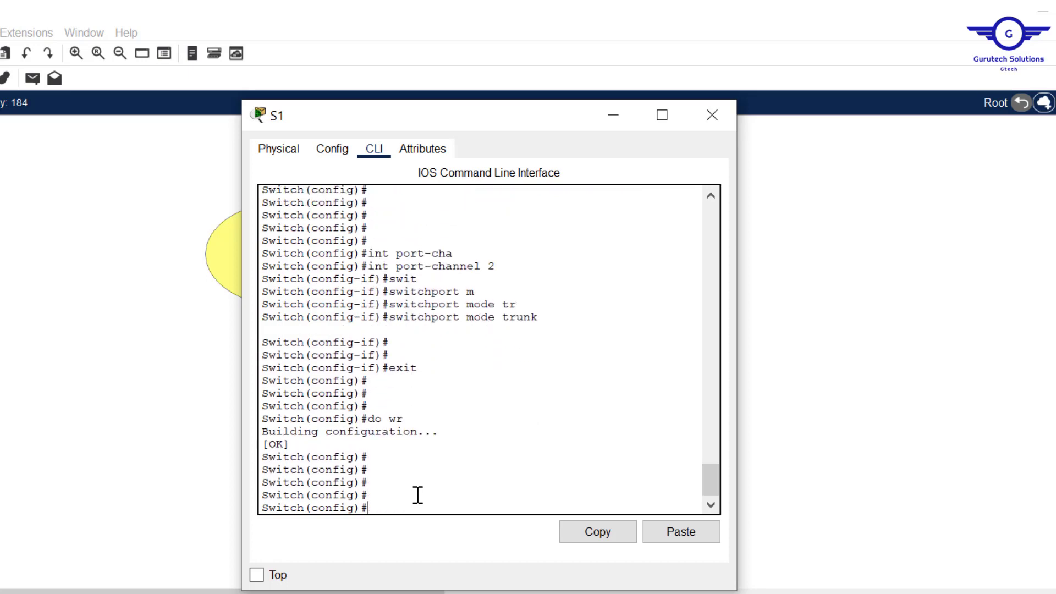
# - Display S1's EtherChannel listing with do sh etherchann, examine group 1's number, ports and protocol, and minimize the S1 window
pyautogui.write('do sh ethe')
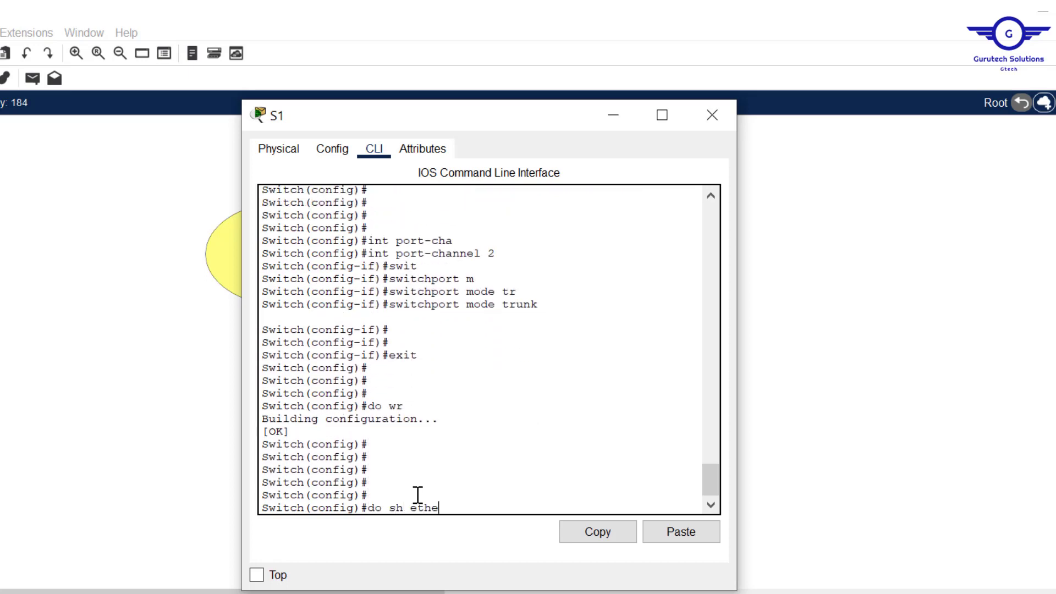
pyautogui.write('rchanne')
pyautogui.press('BackSpace')
pyautogui.press('Return')
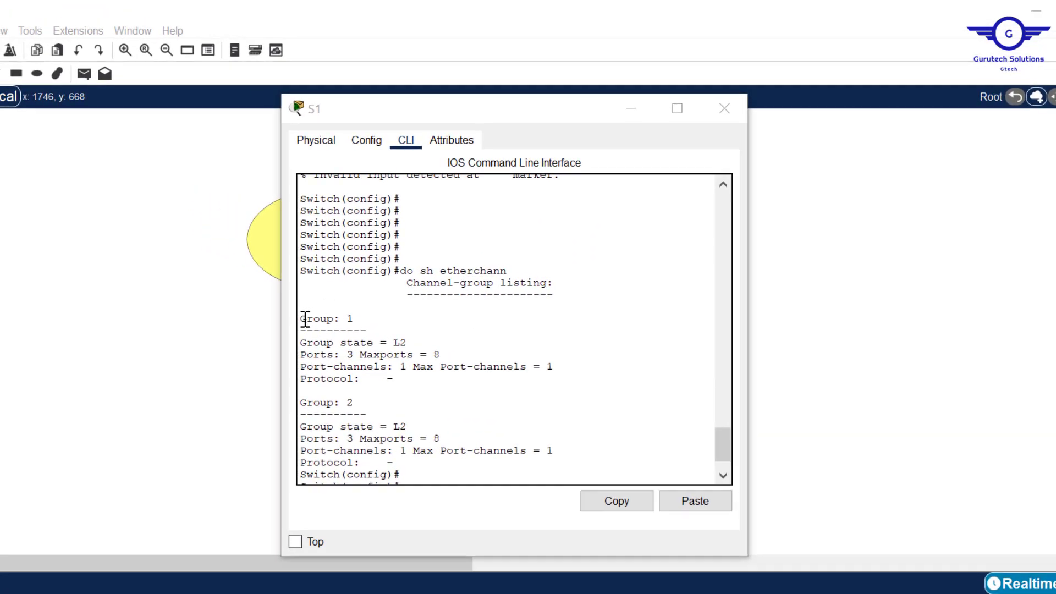
pyautogui.moveTo(355, 318); pyautogui.dragTo(341, 319)
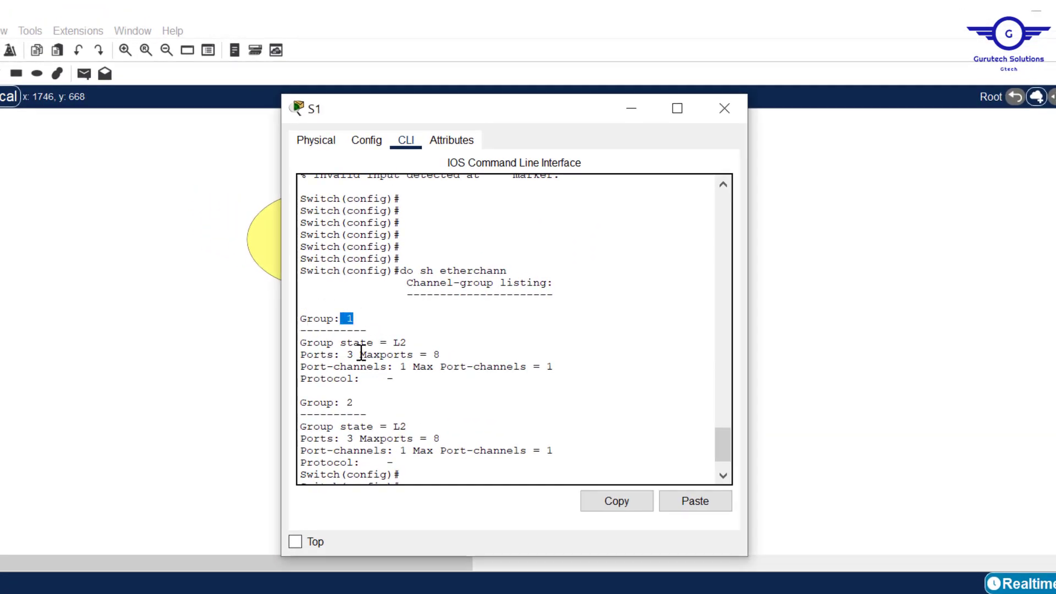
pyautogui.moveTo(355, 353); pyautogui.dragTo(349, 353)
pyautogui.moveTo(394, 380); pyautogui.dragTo(297, 378)
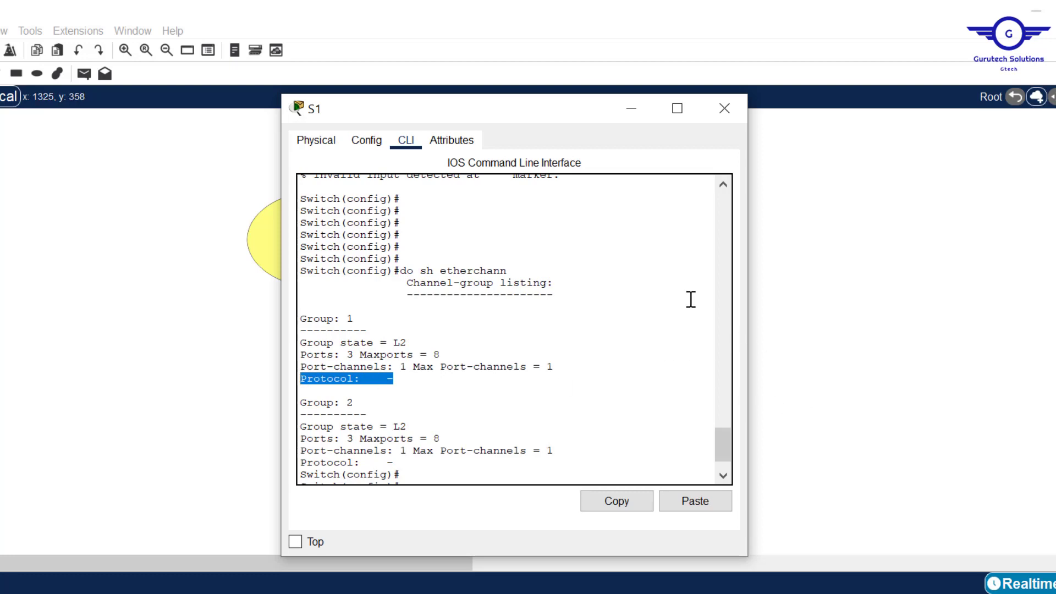
pyautogui.click(628, 109)
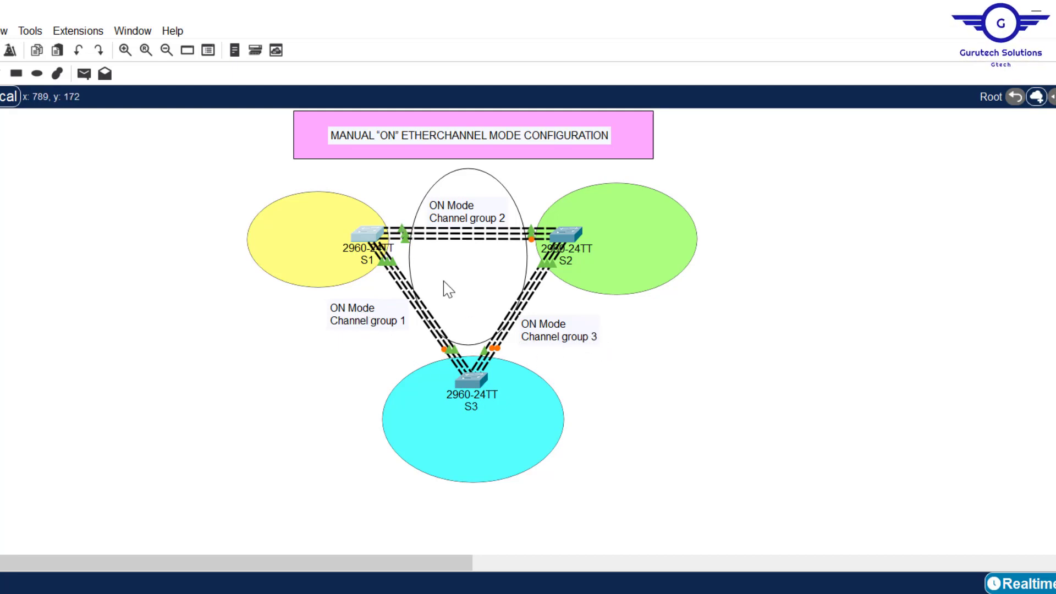
# - Open S3's command line, enter global configuration mode and start an int range command
pyautogui.click(471, 379)
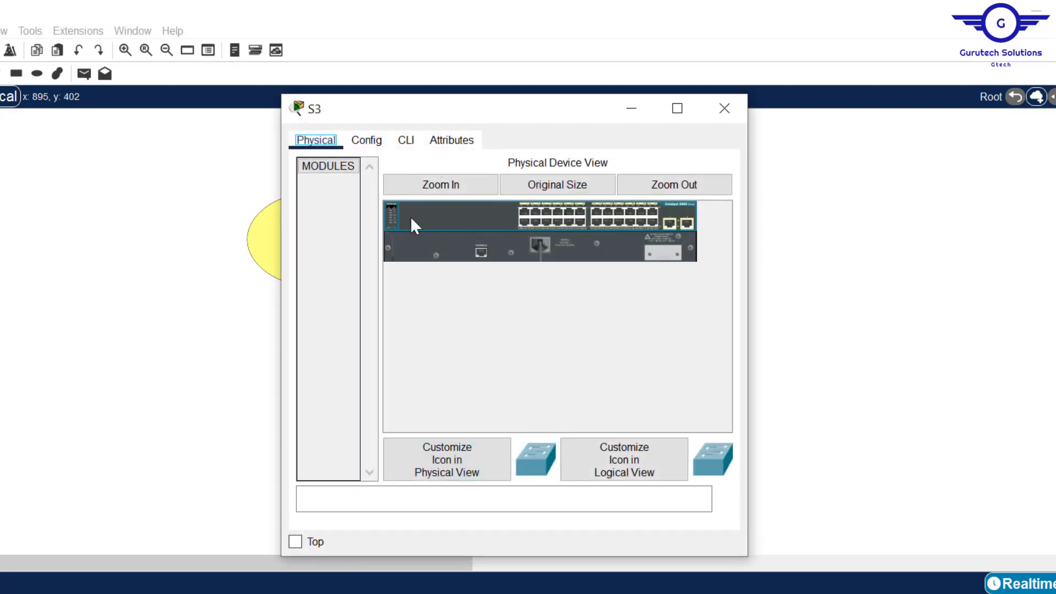
pyautogui.click(406, 141)
pyautogui.press('Return')
pyautogui.press('Return')
pyautogui.press('Return')
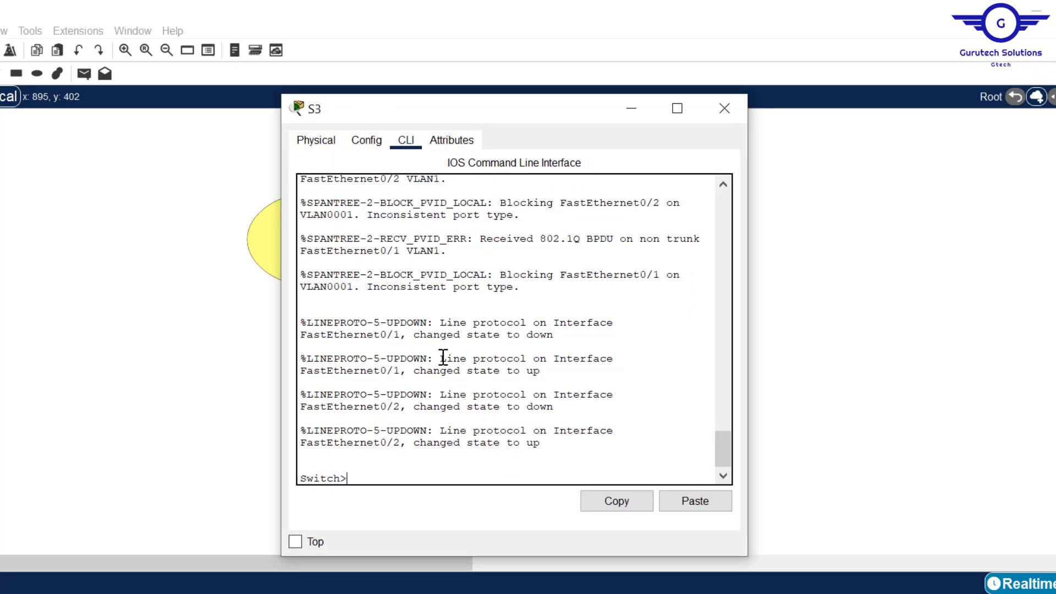
pyautogui.write('en')
pyautogui.press('Return')
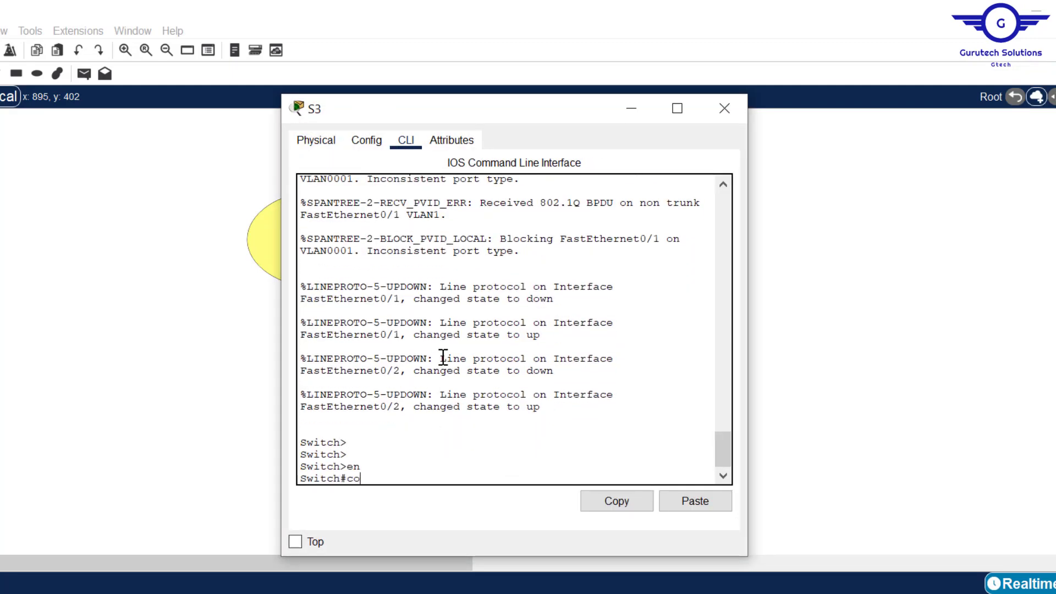
pyautogui.write('conf t')
pyautogui.press('Return')
pyautogui.press('Return')
pyautogui.press('Return')
pyautogui.press('Return')
pyautogui.write('int range')
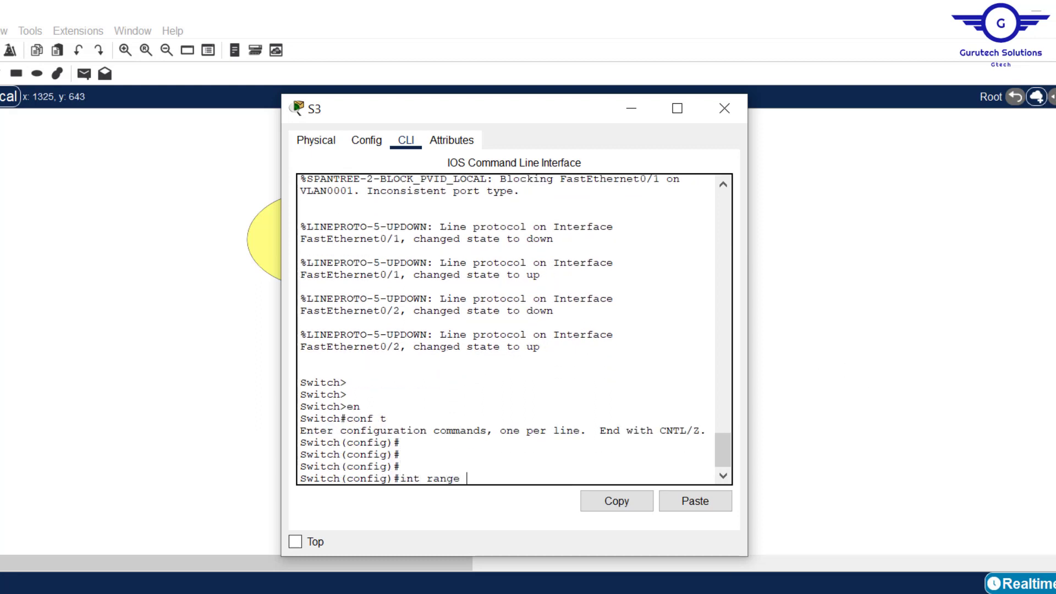
# - Switch to the config guide in Notepad, review step 2 and rewrite its mode note as "mode can only be on/on"
pyautogui.hotkey('alt', 'Tab')
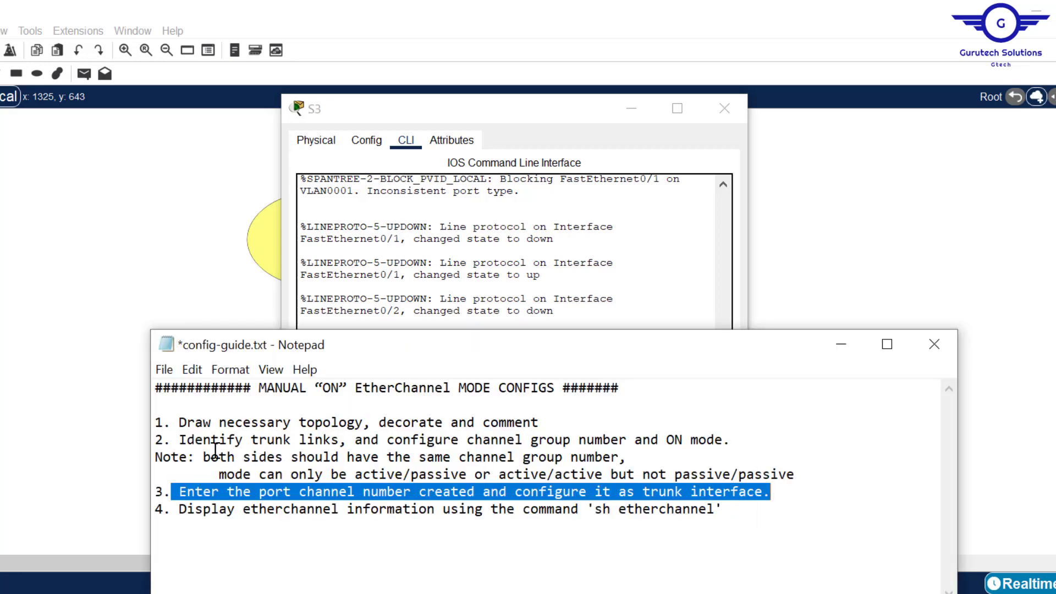
pyautogui.moveTo(187, 440); pyautogui.dragTo(325, 440)
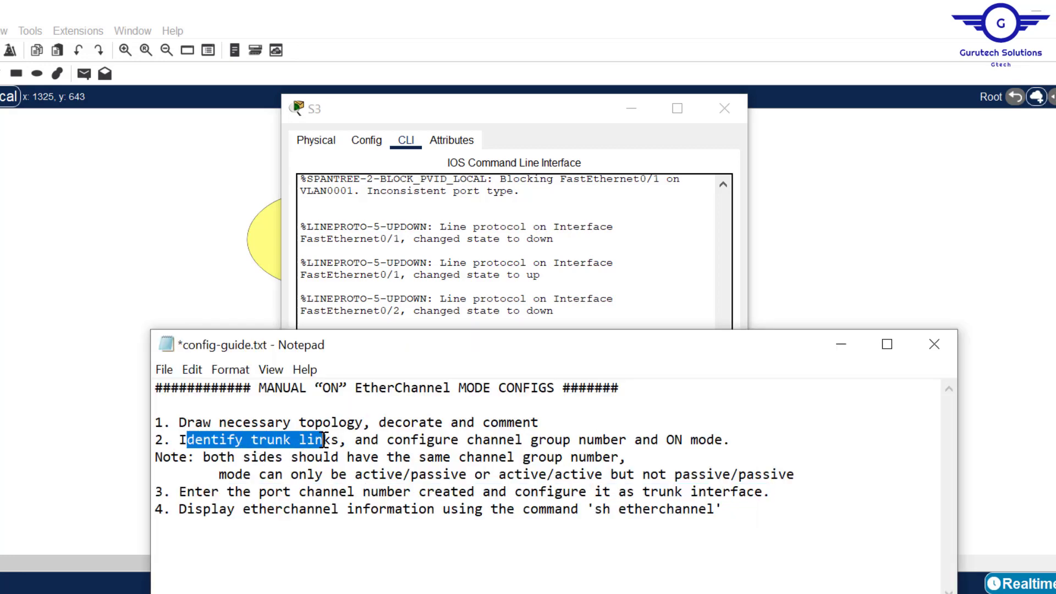
pyautogui.moveTo(795, 474); pyautogui.dragTo(353, 473)
pyautogui.press('Delete')
pyautogui.write('on/on')
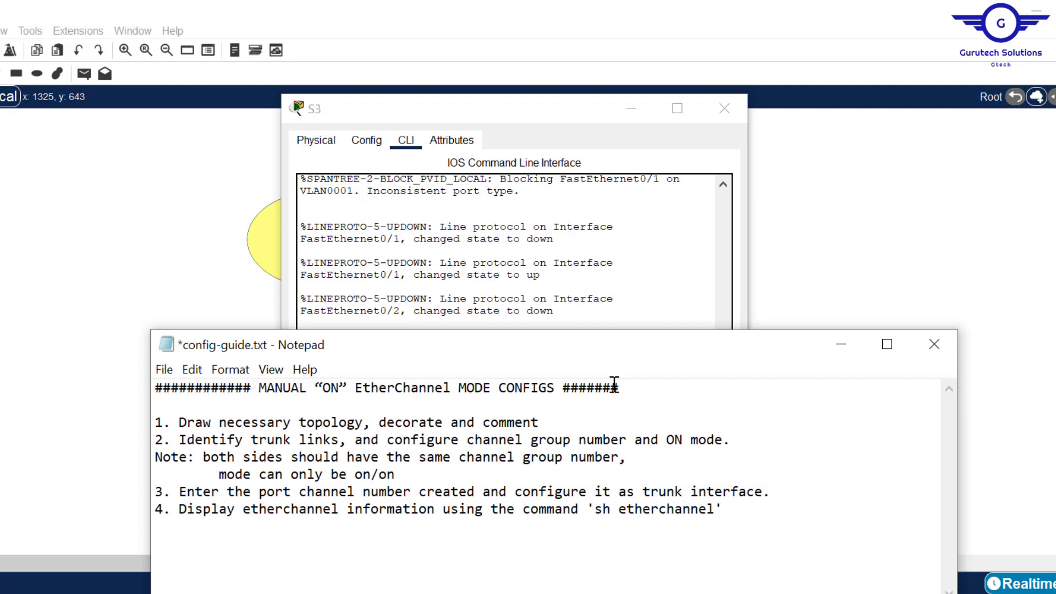
pyautogui.click(819, 269)
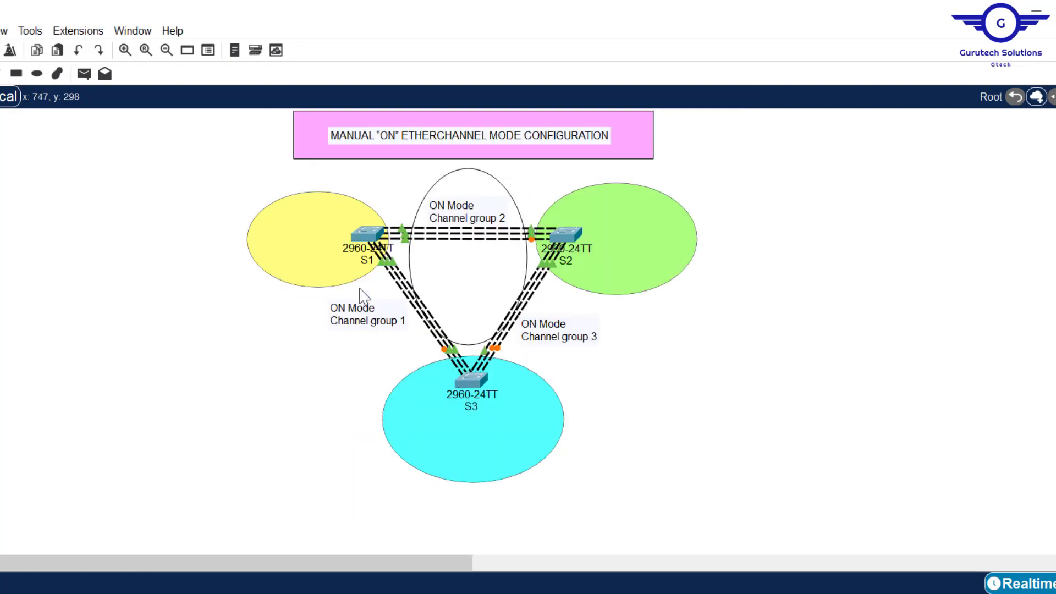
# - Check which S3 ports lead to S1 in the topology and enter interface range fa0/1-3 on S3
pyautogui.moveTo(457, 353)
pyautogui.click(473, 381)
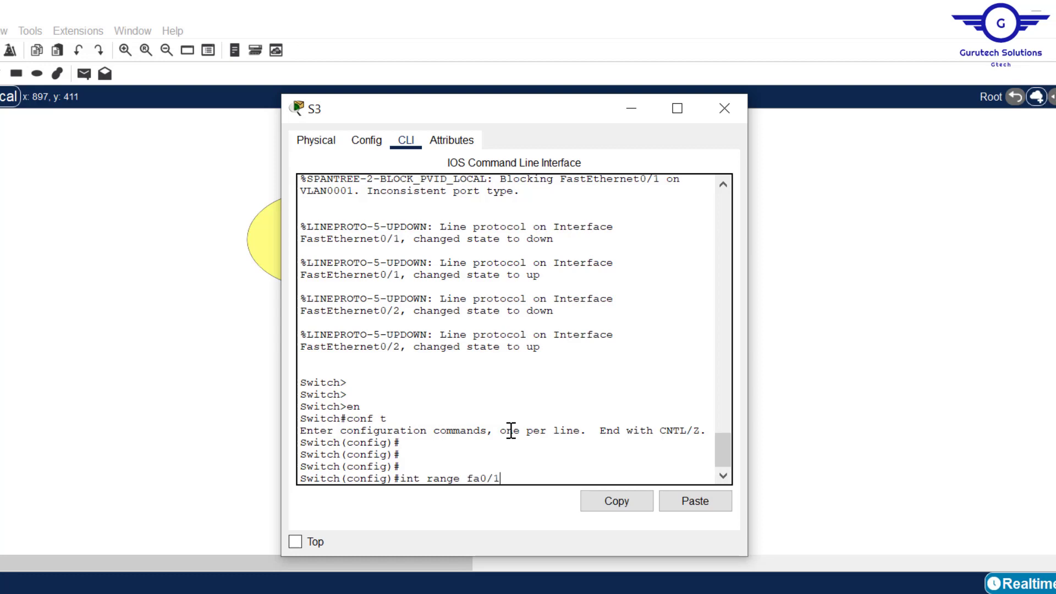
pyautogui.press('Return')
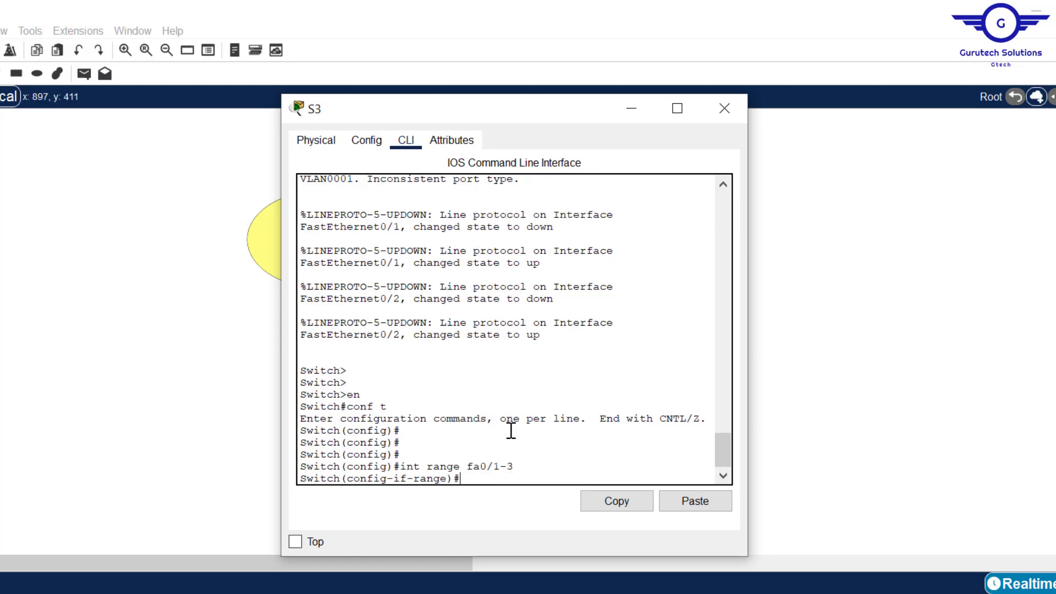
# - Assign S3's fa0/1-3 ports to channel group 1 with mode on while watching the topology, and return to global configuration mode
pyautogui.write('chann')
pyautogui.press('Tab')
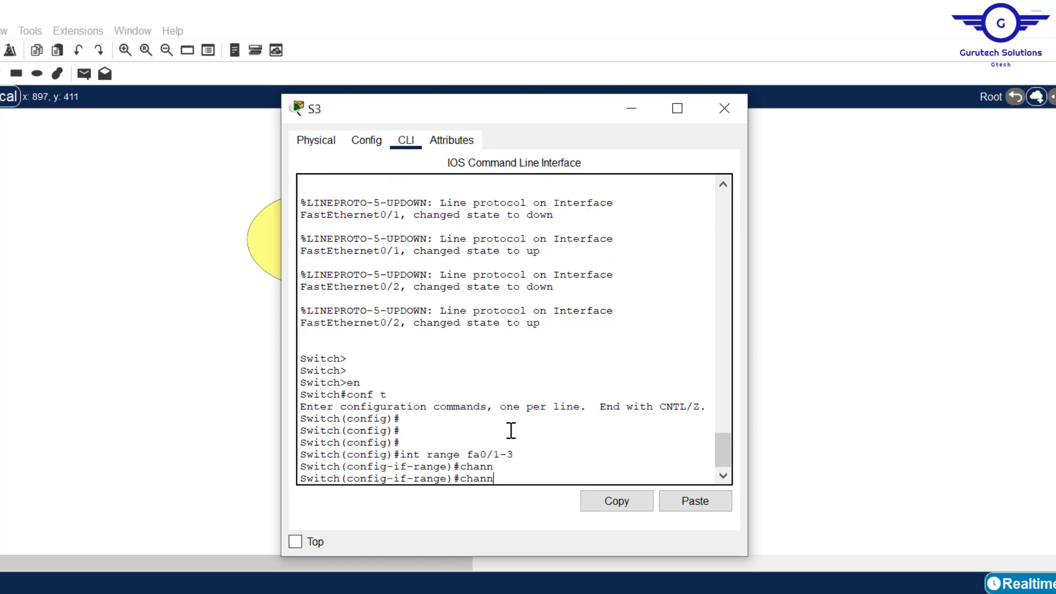
pyautogui.write('el-g')
pyautogui.press('Tab')
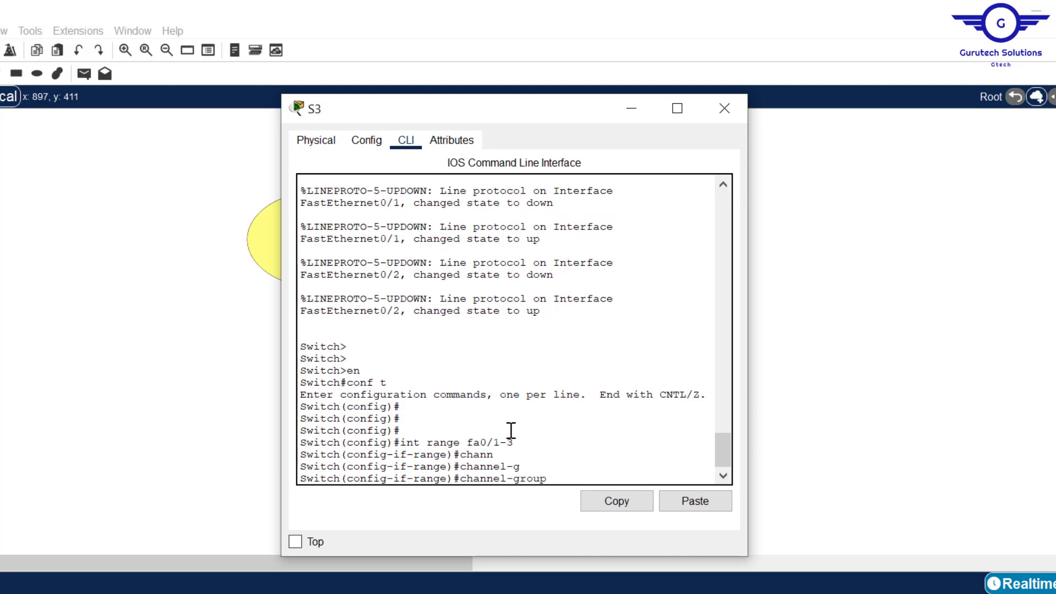
pyautogui.write('1 mo')
pyautogui.press('Tab')
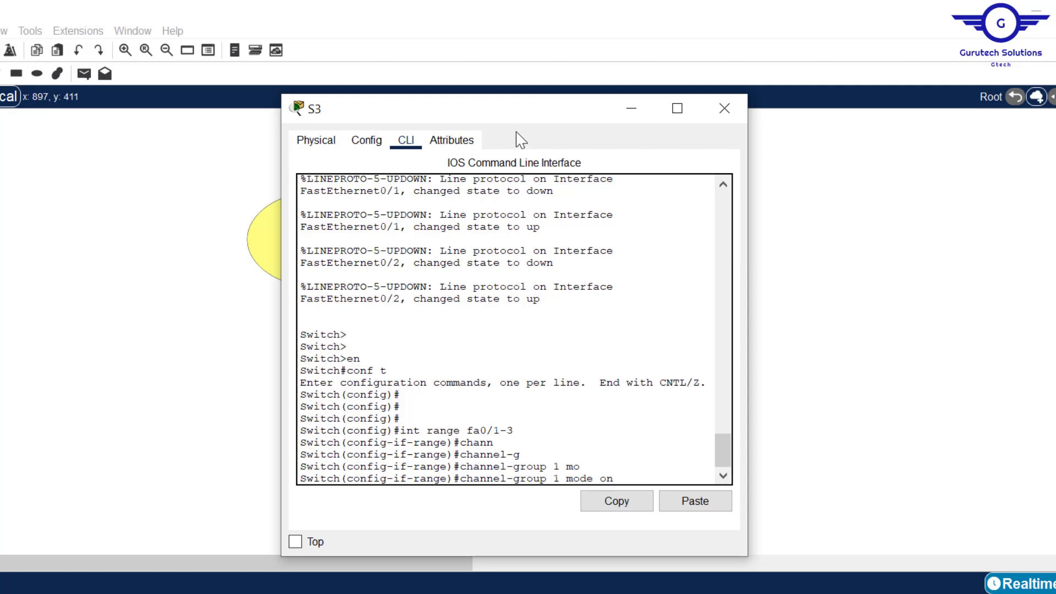
pyautogui.moveTo(517, 107); pyautogui.dragTo(816, 119)
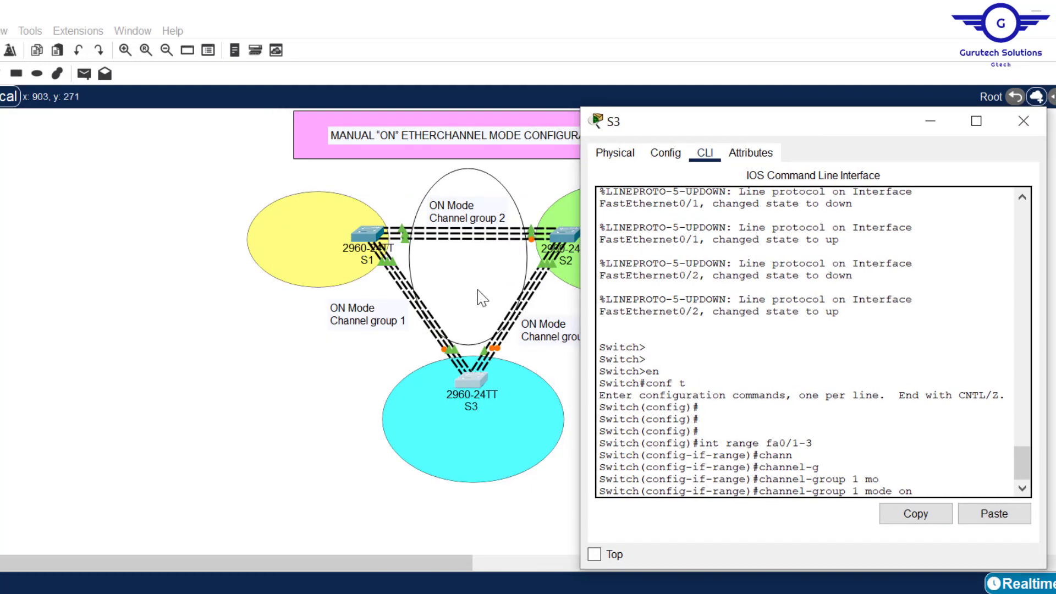
pyautogui.press('Return')
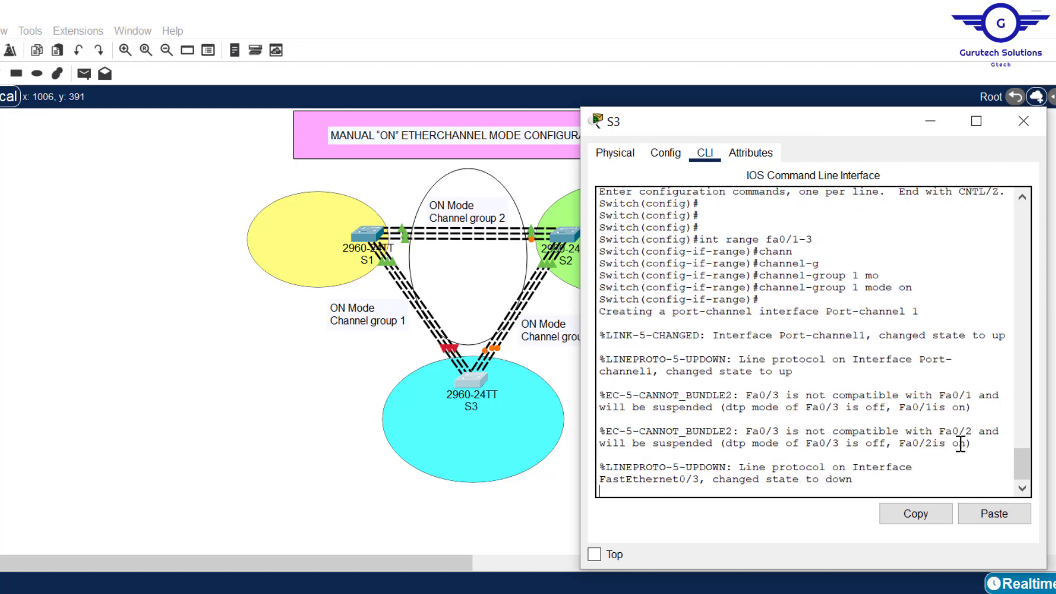
pyautogui.press('Return')
pyautogui.press('Return')
pyautogui.write('exit')
pyautogui.press('Return')
pyautogui.press('Return')
pyautogui.press('Return')
pyautogui.press('Return')
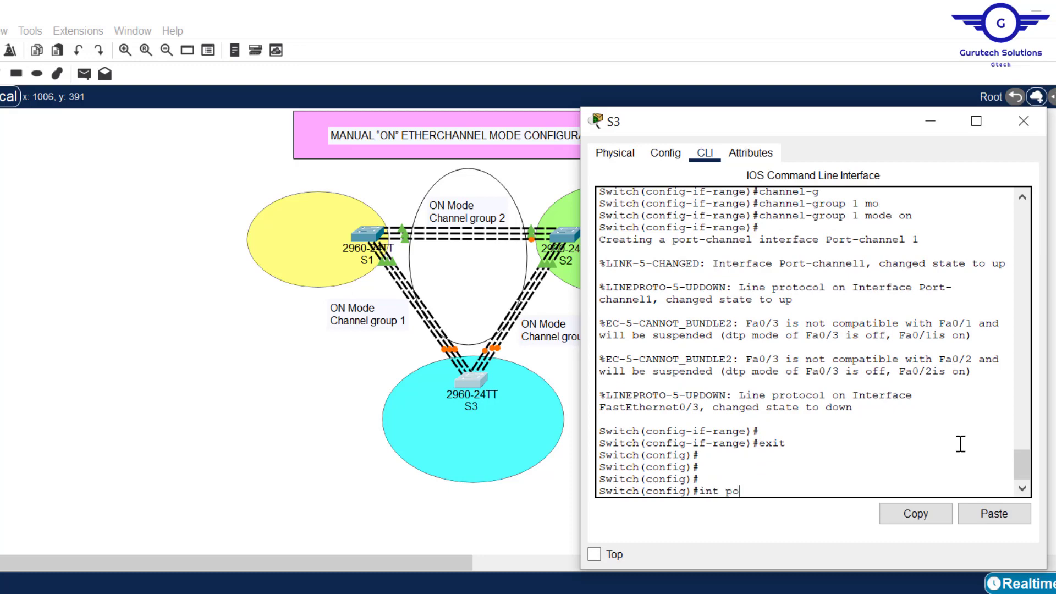
# - Enter interface configuration for port-channel 1 on S3
pyautogui.write('int port-c')
pyautogui.press('Tab')
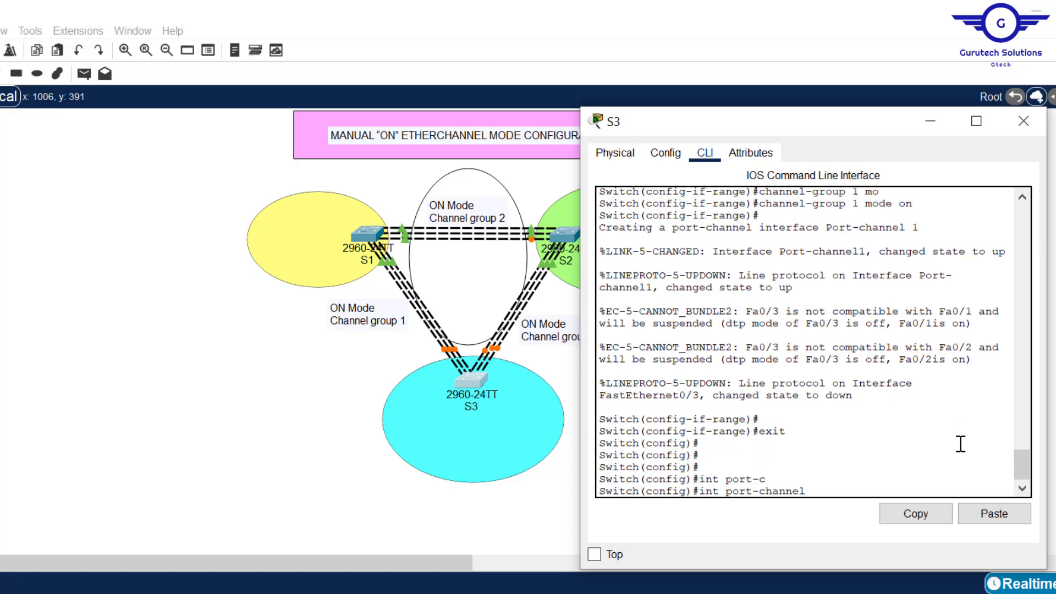
pyautogui.moveTo(928, 227); pyautogui.dragTo(763, 231)
pyautogui.click(844, 461)
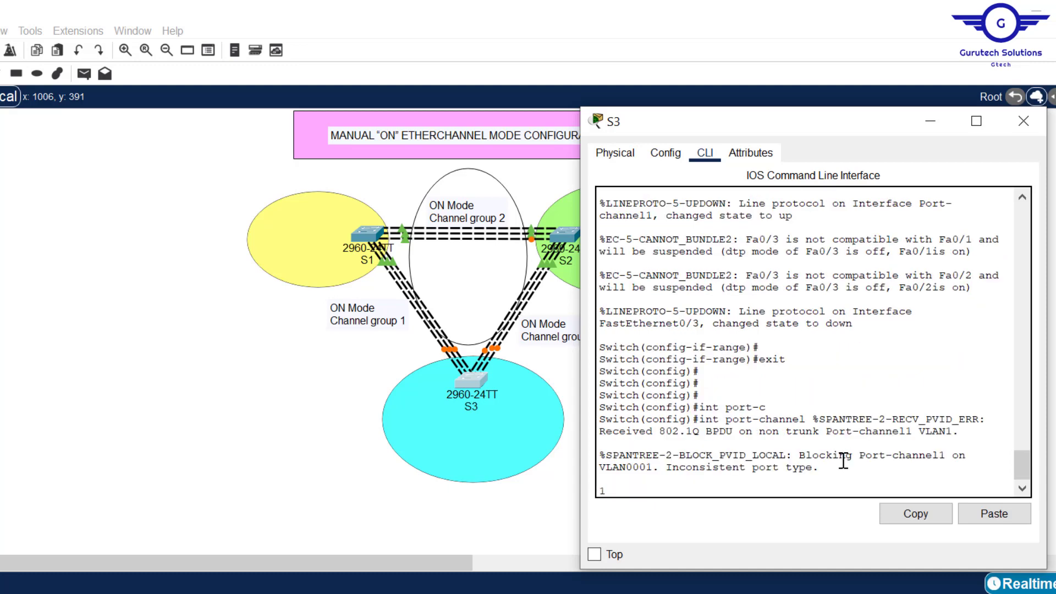
pyautogui.write('1')
pyautogui.press('Return')
pyautogui.press('Up')
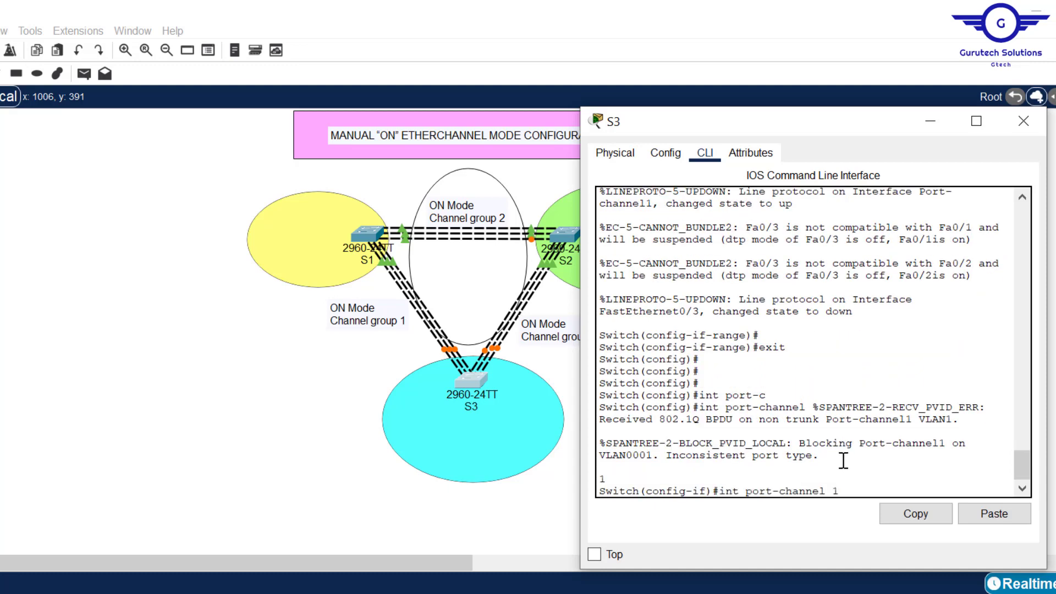
pyautogui.press('Return')
# - Set S3's port-channel 1 to switchport mode trunk, return to global configuration mode and bring the topology into view
pyautogui.write('swi')
pyautogui.press('Tab')
pyautogui.write('m')
pyautogui.press('Tab')
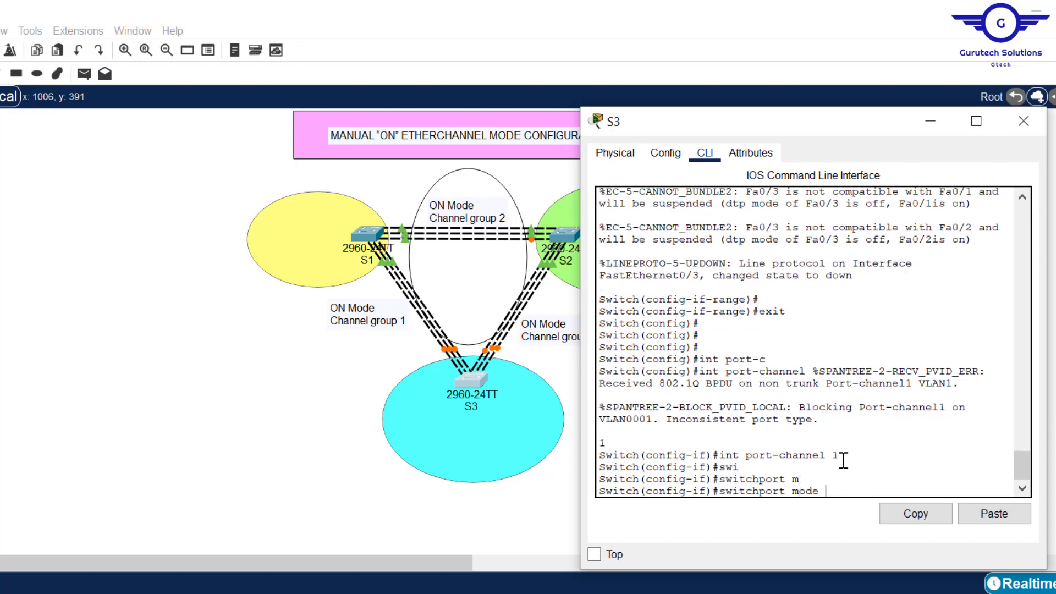
pyautogui.write('tr')
pyautogui.press('Tab')
pyautogui.press('Return')
pyautogui.press('Return')
pyautogui.press('Return')
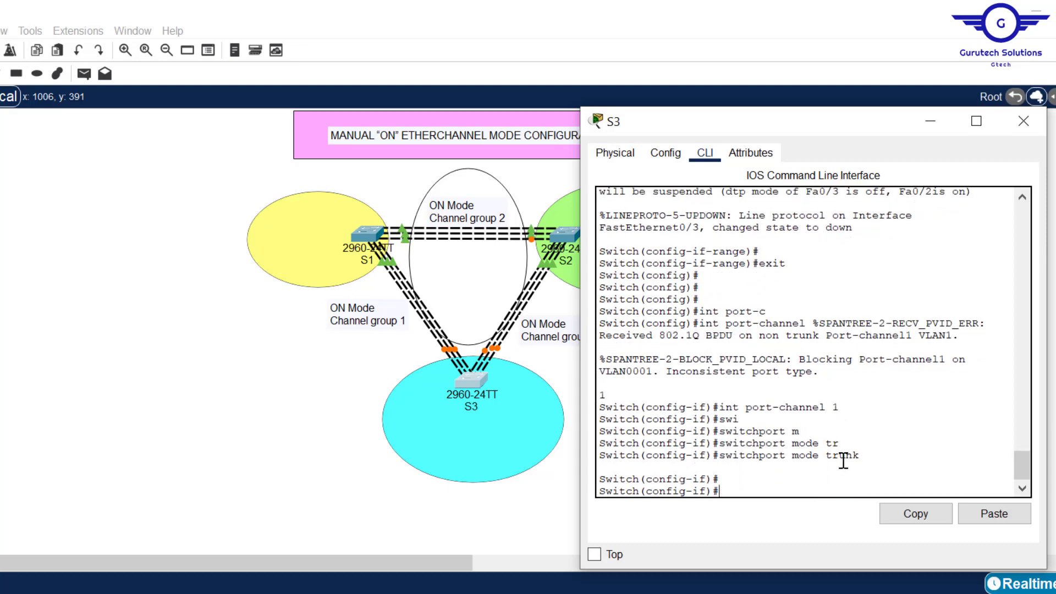
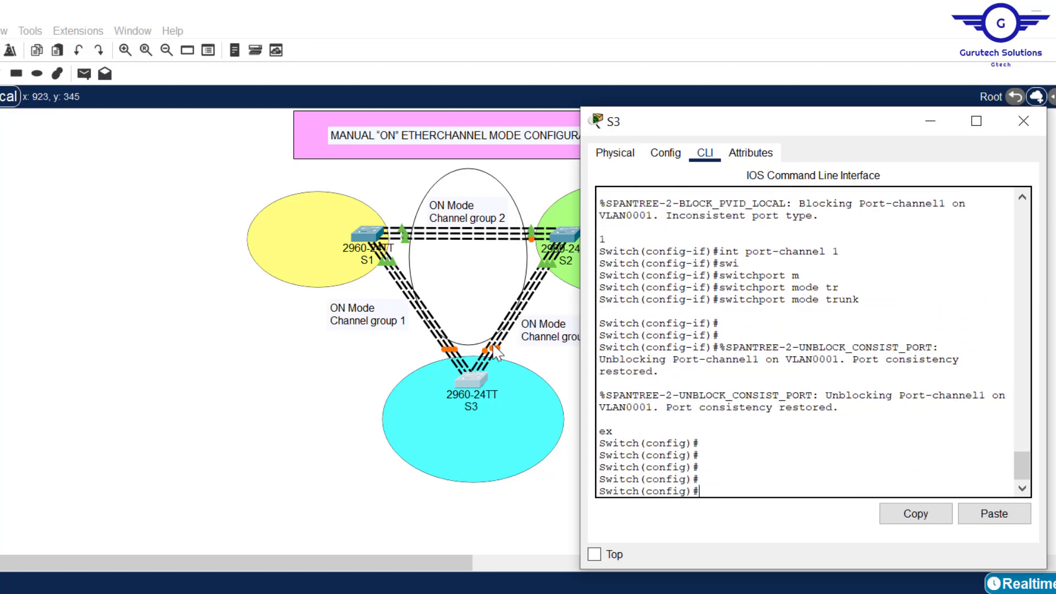
pyautogui.click(297, 416)
pyautogui.moveTo(297, 410)
pyautogui.mouseDown()
pyautogui.moveTo(472, 370)
pyautogui.moveTo(471, 401)
pyautogui.moveTo(297, 408)
pyautogui.mouseUp()
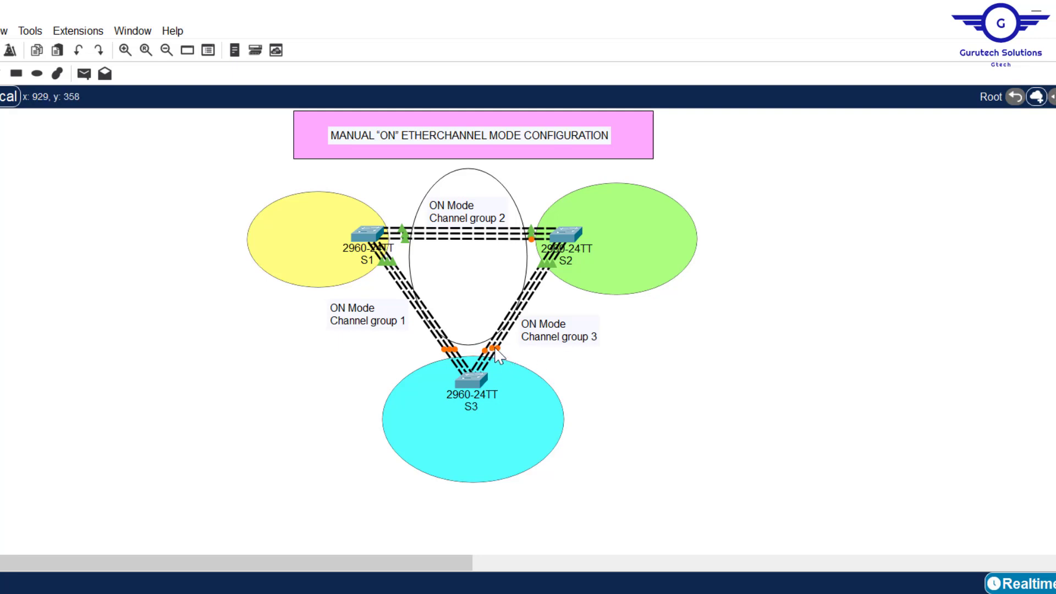
# - Check the S3 link states in the topology, reopen S3's command line and enter interface range fa0/4-6
pyautogui.moveTo(499, 355)
pyautogui.click(471, 380)
pyautogui.press('Up')
pyautogui.press('Up')
pyautogui.press('Up')
pyautogui.press('Up')
pyautogui.press('Up')
pyautogui.press('Up')
pyautogui.press('Up')
pyautogui.press('Up')
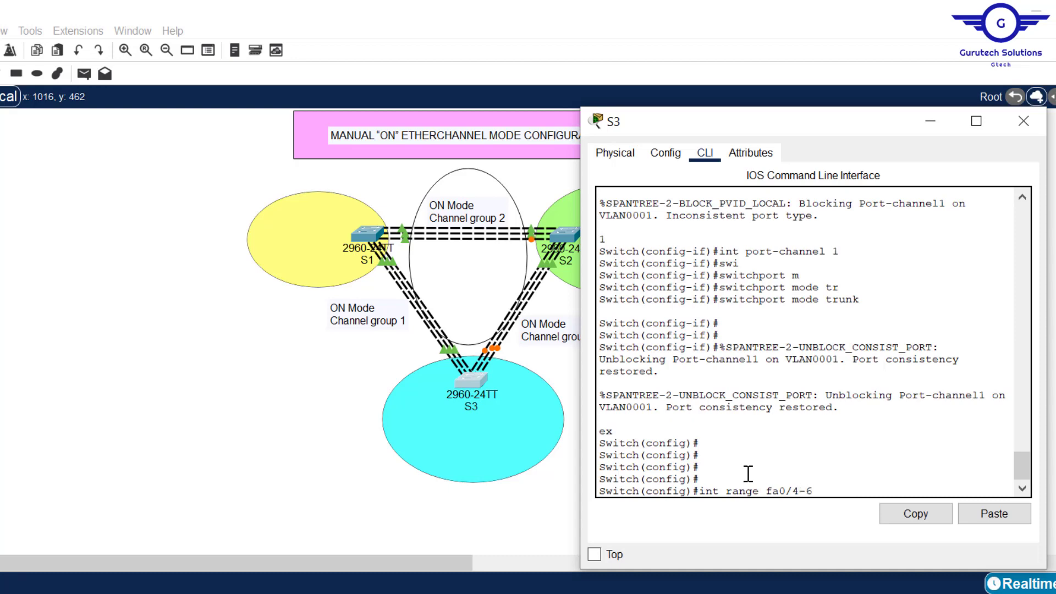
pyautogui.press('Return')
# - Assign S3's fa0/4-6 ports to channel group 3 with mode on and return to global configuration mode
pyautogui.press('Up')
pyautogui.press('Up')
pyautogui.press('Up')
pyautogui.press('Up')
pyautogui.press('Up')
pyautogui.press('Up')
pyautogui.press('Up')
pyautogui.press('Down')
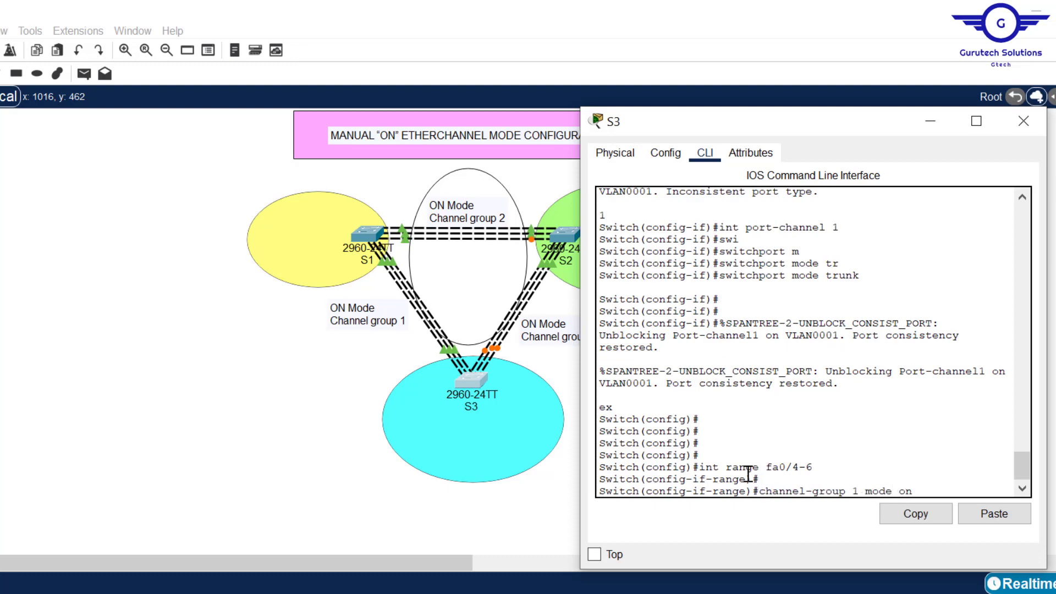
pyautogui.moveTo(837, 135); pyautogui.dragTo(302, 110)
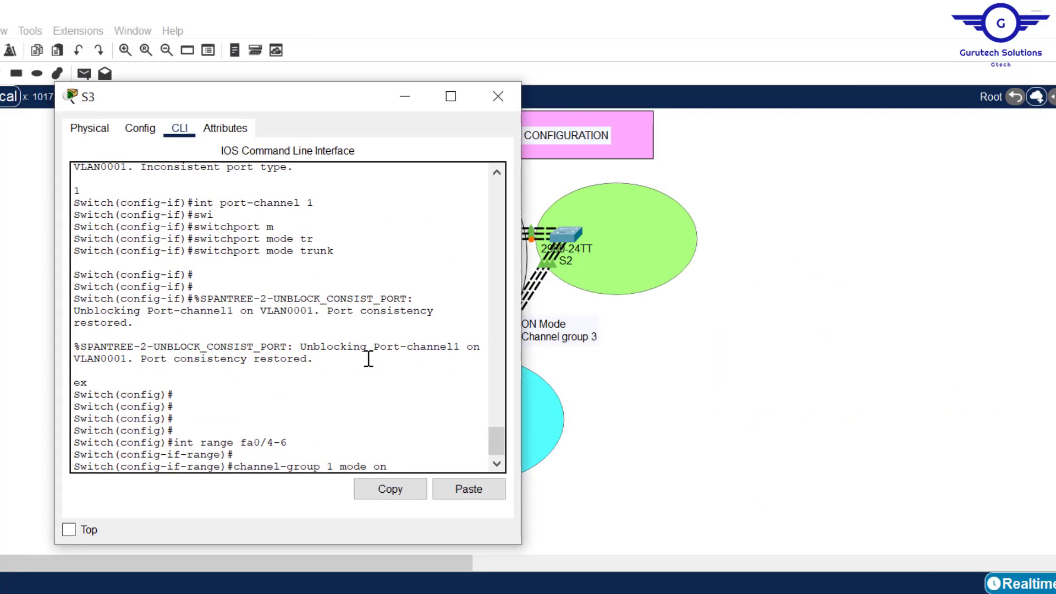
pyautogui.press('Left')
pyautogui.press('Left')
pyautogui.press('Left')
pyautogui.press('Left')
pyautogui.press('Left')
pyautogui.press('Left')
pyautogui.press('Left')
pyautogui.press('Left')
pyautogui.press('BackSpace')
pyautogui.write('3')
pyautogui.press('Return')
pyautogui.write('ex')
pyautogui.press('Return')
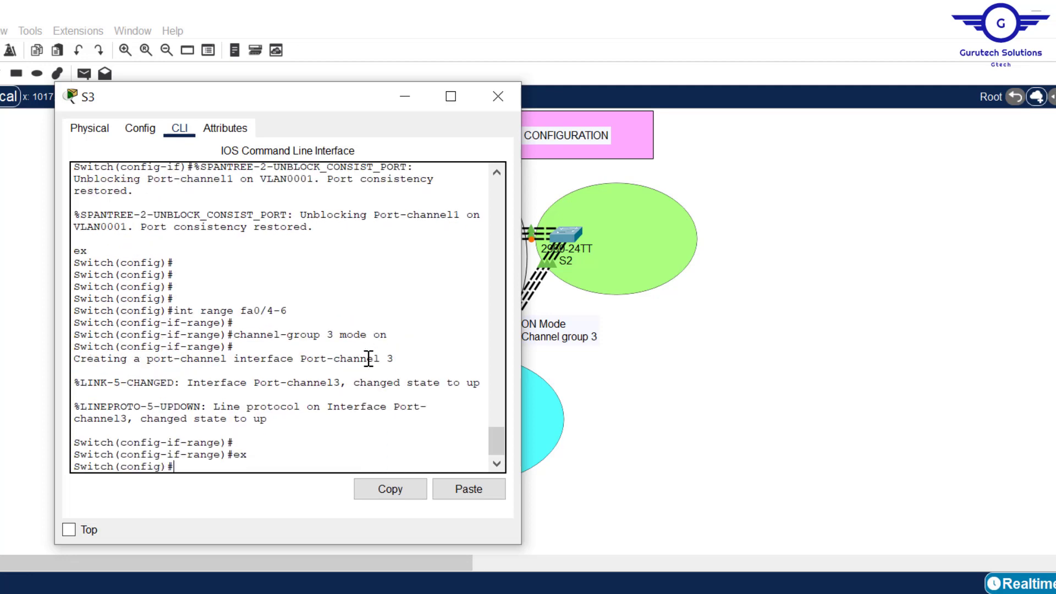
pyautogui.press('Return')
pyautogui.press('Return')
pyautogui.press('Return')
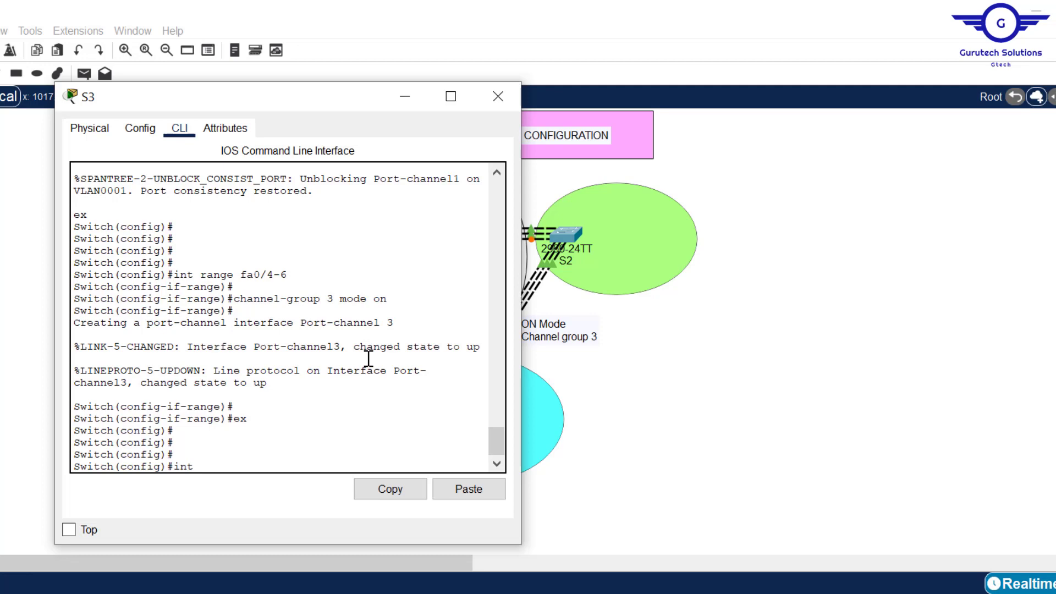
# - Enter interface port-channel 3 on S3 and set it to switchport mode trunk
pyautogui.write('int port')
pyautogui.write('-c')
pyautogui.press('Tab')
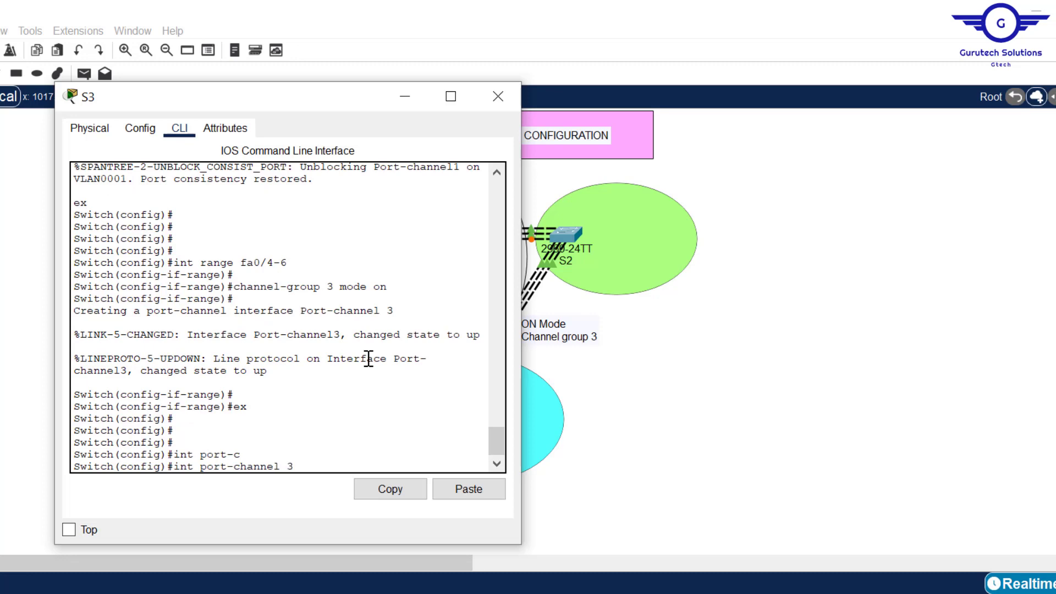
pyautogui.press('Return')
pyautogui.write('swi')
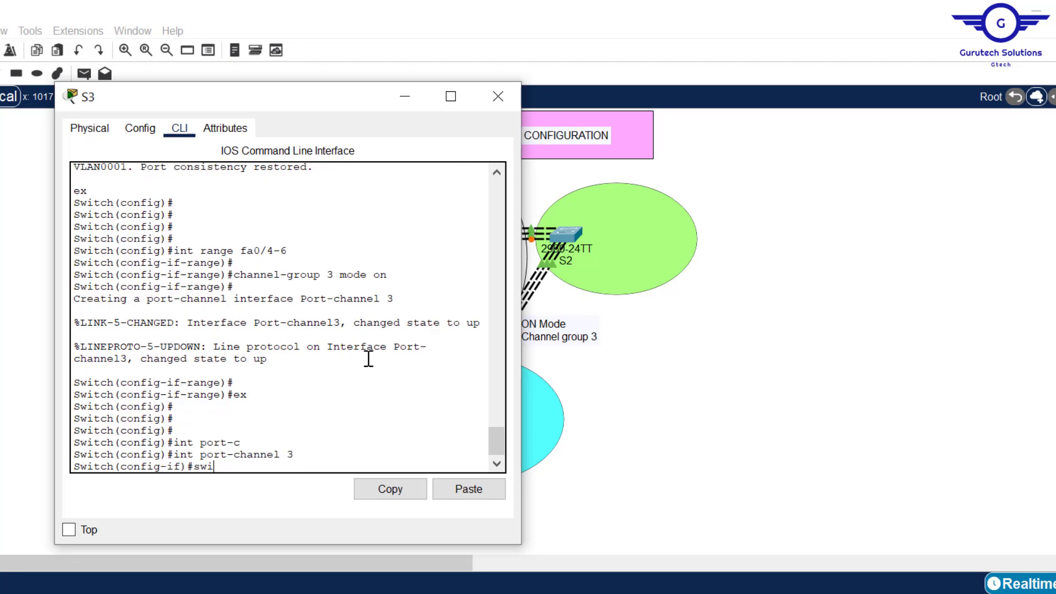
pyautogui.write('tchport m')
pyautogui.press('Tab')
pyautogui.write('m')
pyautogui.press('Tab')
pyautogui.write('t')
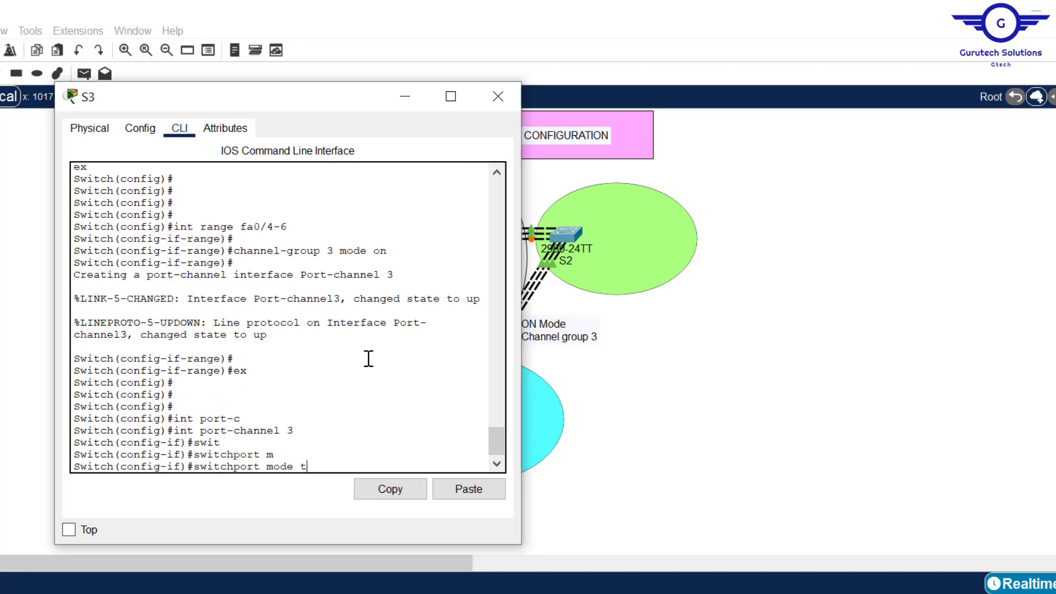
pyautogui.write('runk')
pyautogui.press('Tab')
pyautogui.press('Return')
# - Return S3 to global configuration mode, save its configuration with do wr and close its window
pyautogui.write('e')
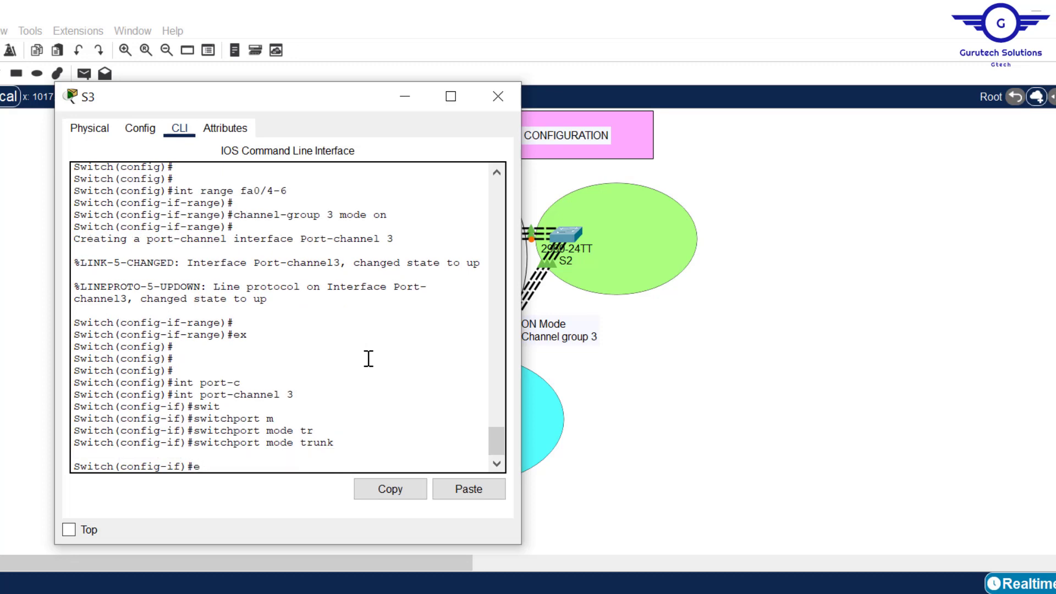
pyautogui.write('x')
pyautogui.press('Return')
pyautogui.press('Return')
pyautogui.press('Return')
pyautogui.press('Return')
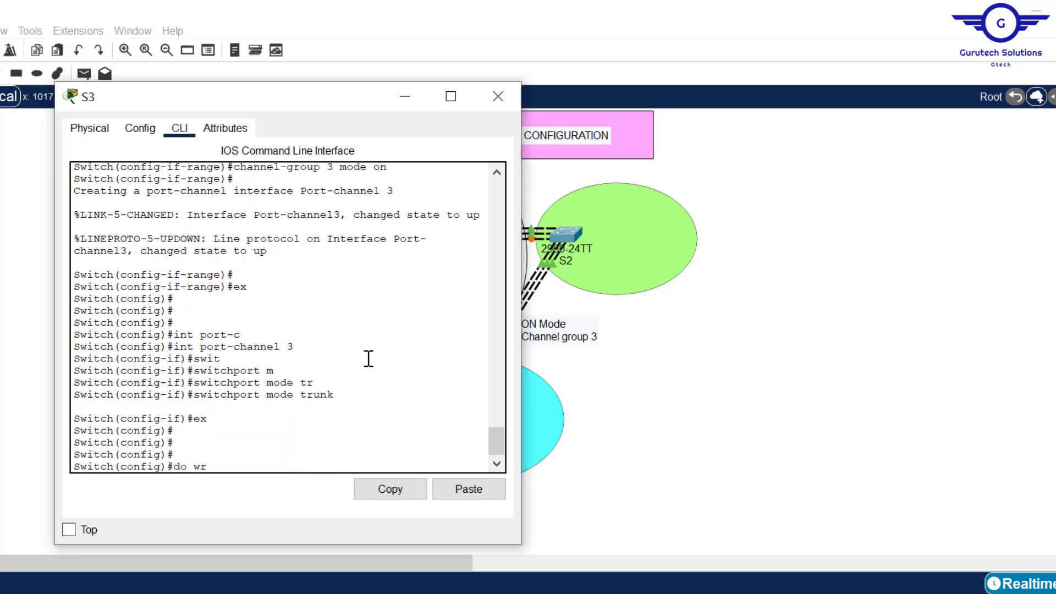
pyautogui.write('do wr')
pyautogui.press('Return')
pyautogui.click(498, 96)
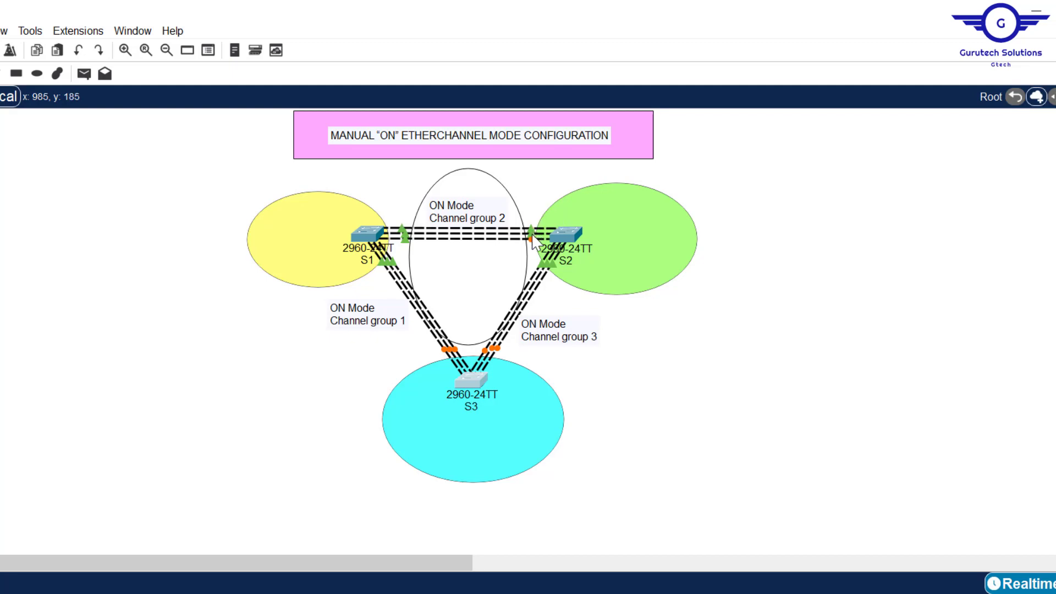
# - Open S2's command line and enter privileged and global configuration mode
pyautogui.click(566, 229)
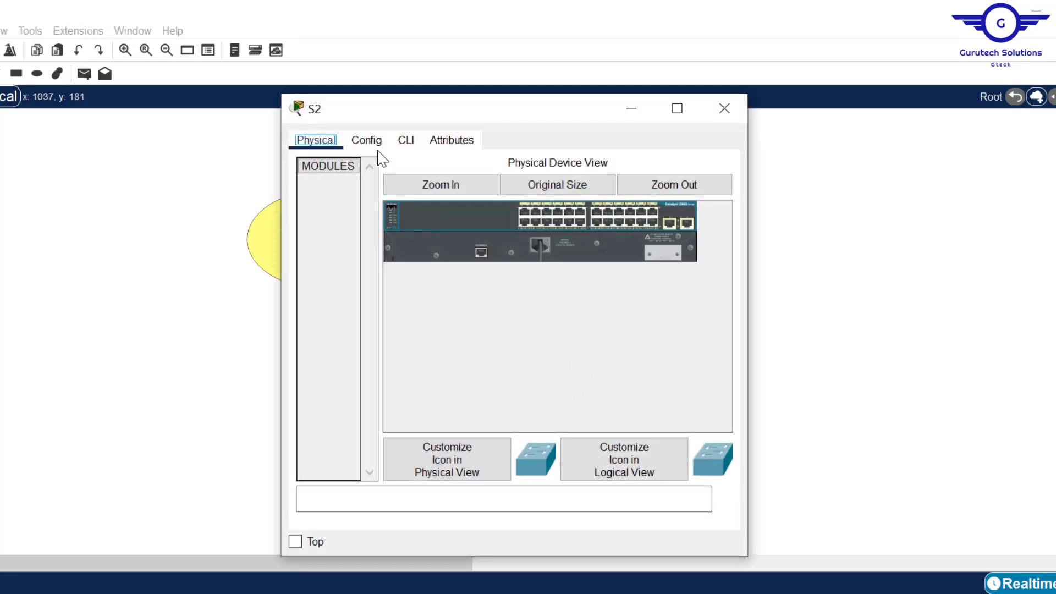
pyautogui.click(405, 144)
pyautogui.press('Return')
pyautogui.press('Return')
pyautogui.press('Return')
pyautogui.write('en')
pyautogui.press('Return')
pyautogui.write('conf')
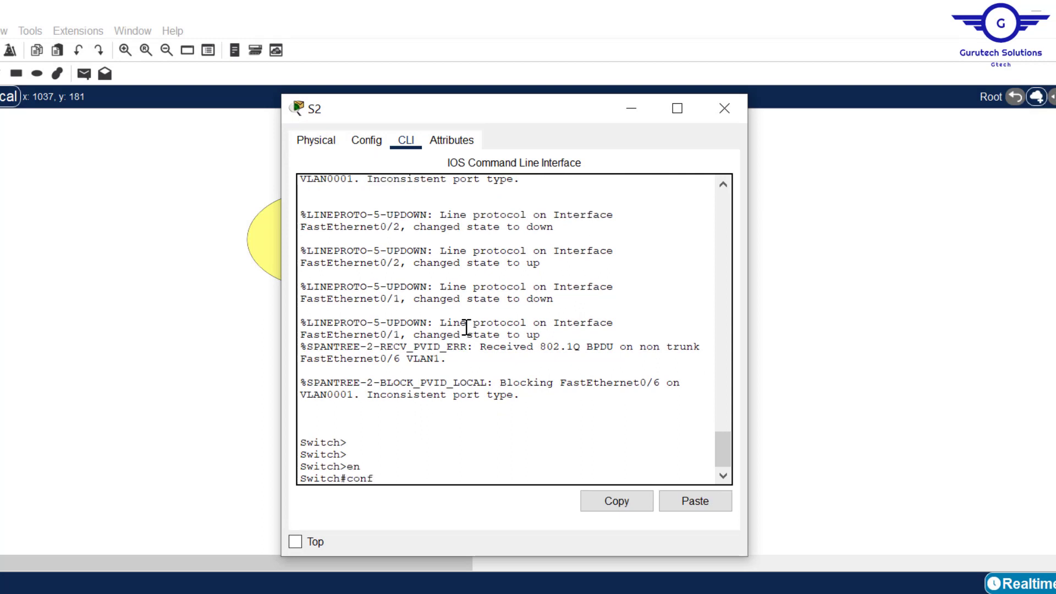
pyautogui.write(' t')
pyautogui.press('Return')
pyautogui.press('Return')
pyautogui.press('Return')
# - Enter interface range fa0/1-3 on S2
pyautogui.write('int range fa0')
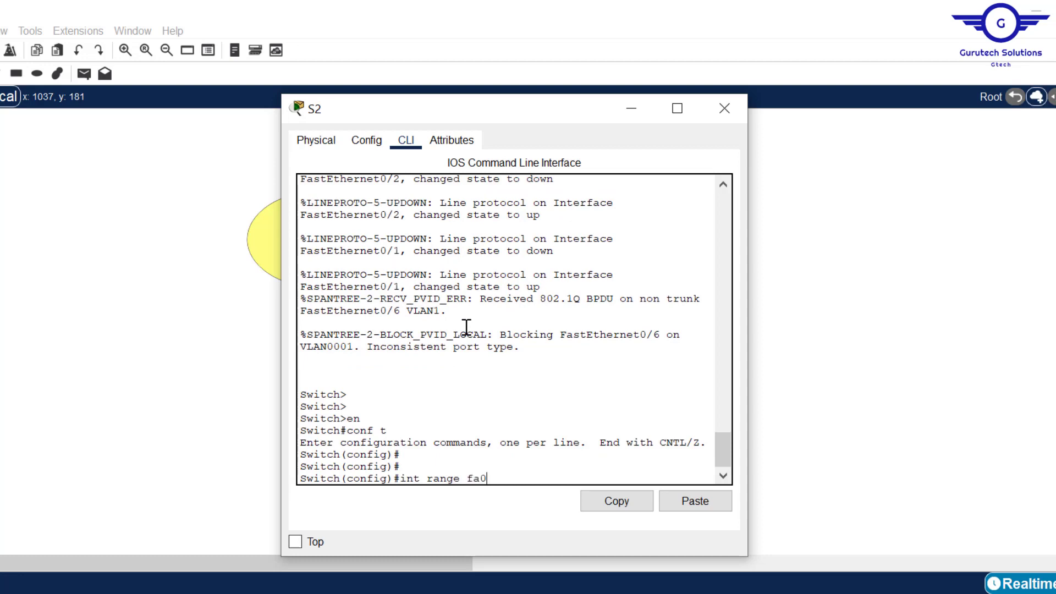
pyautogui.write('/1-3')
pyautogui.press('Return')
pyautogui.press('Return')
pyautogui.press('Return')
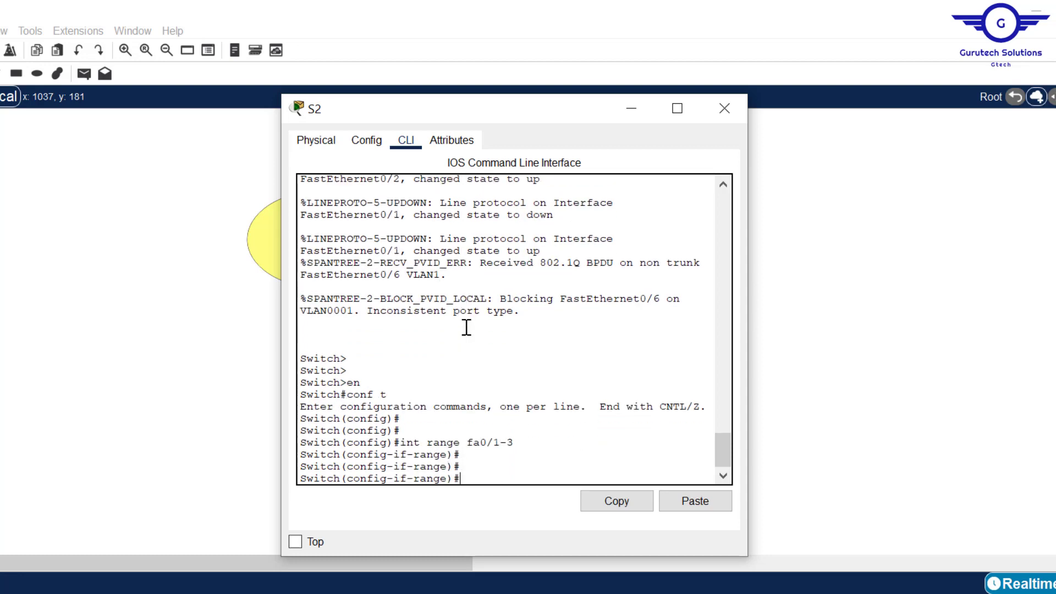
# - Assign S2's fa0/1-3 ports to channel group 2 with mode on and return to global configuration mode
pyautogui.write('chann')
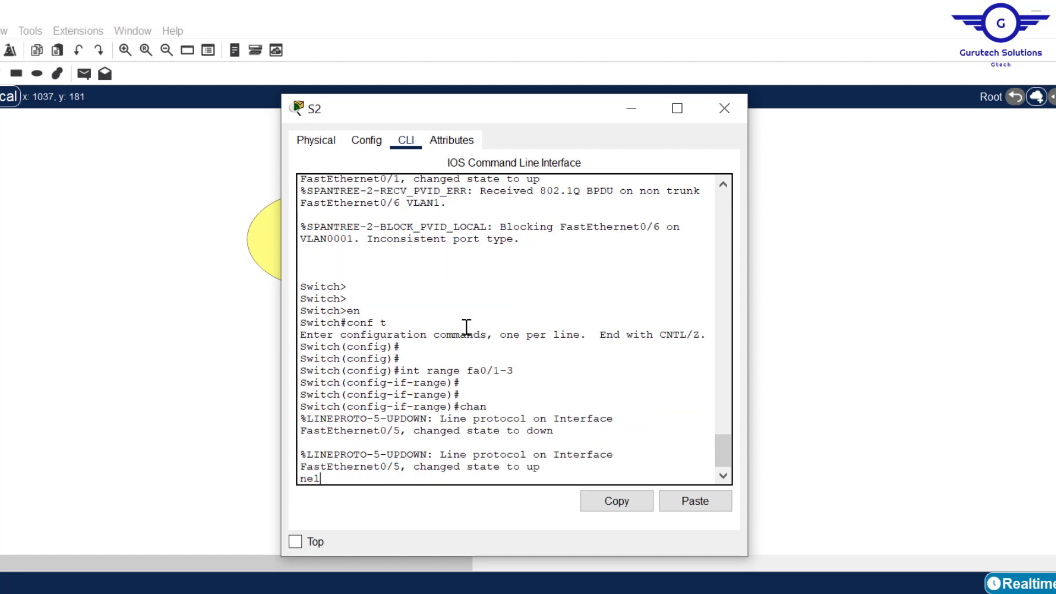
pyautogui.write('el-g')
pyautogui.press('Tab')
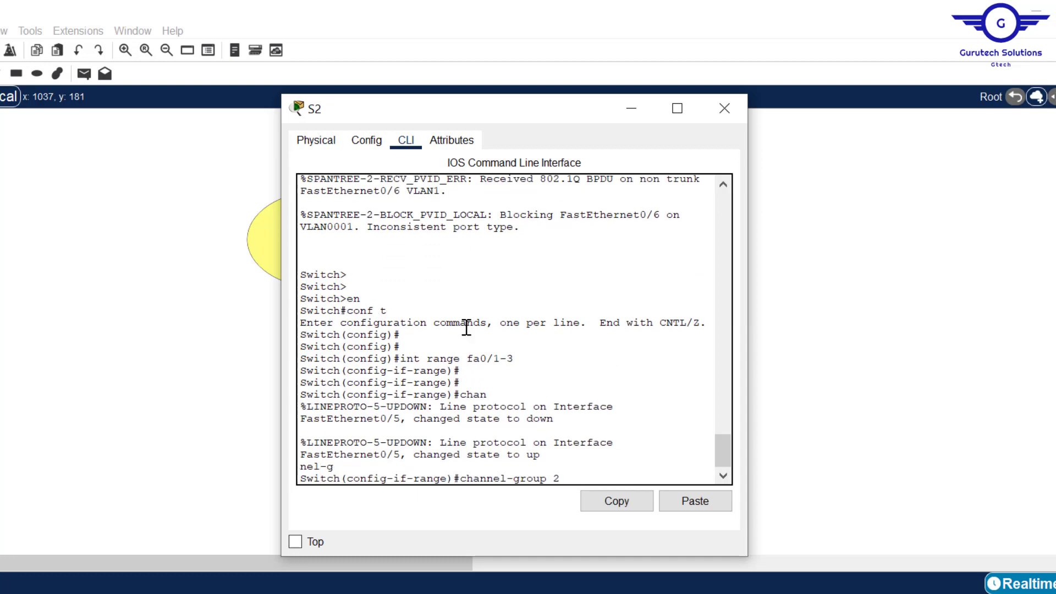
pyautogui.moveTo(556, 114); pyautogui.dragTo(518, 163)
pyautogui.press('Tab')
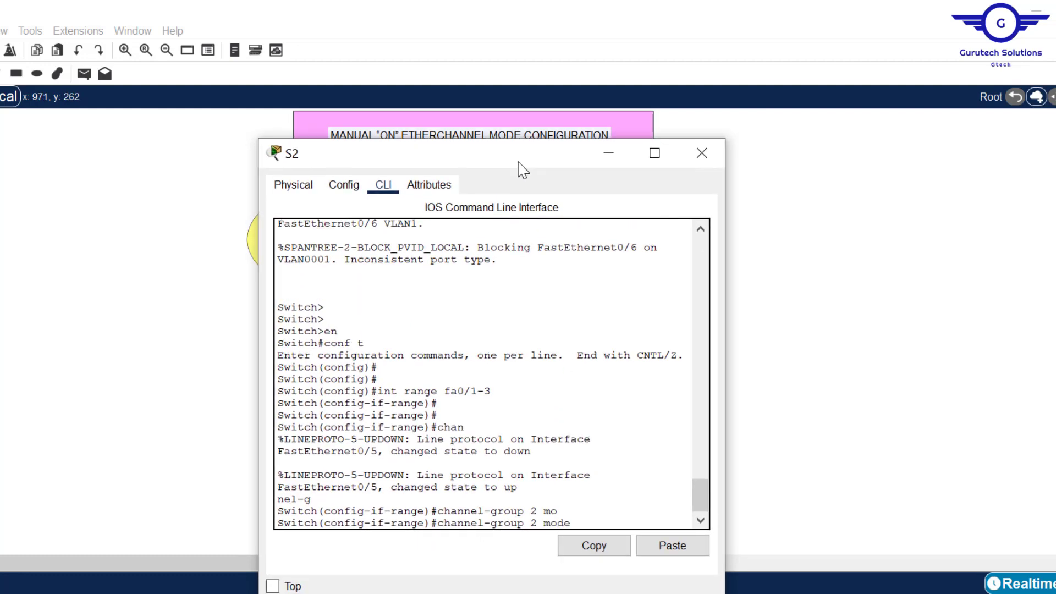
pyautogui.write('0')
pyautogui.press('BackSpace')
pyautogui.write('on')
pyautogui.press('Return')
pyautogui.press('Return')
pyautogui.press('Return')
pyautogui.press('Return')
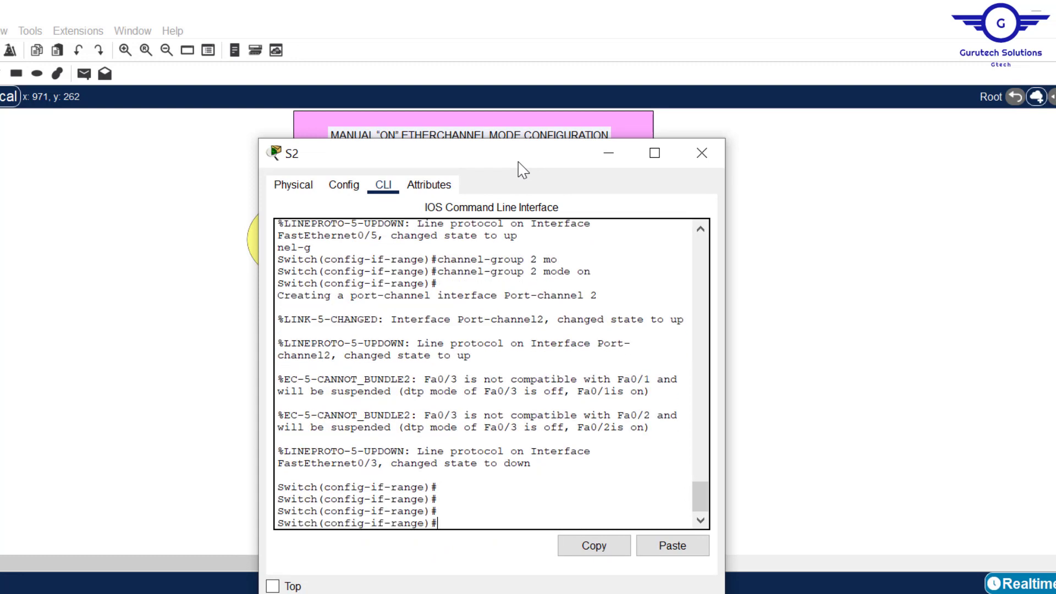
pyautogui.write('exit')
pyautogui.press('Return')
pyautogui.press('Return')
pyautogui.press('Return')
pyautogui.press('Return')
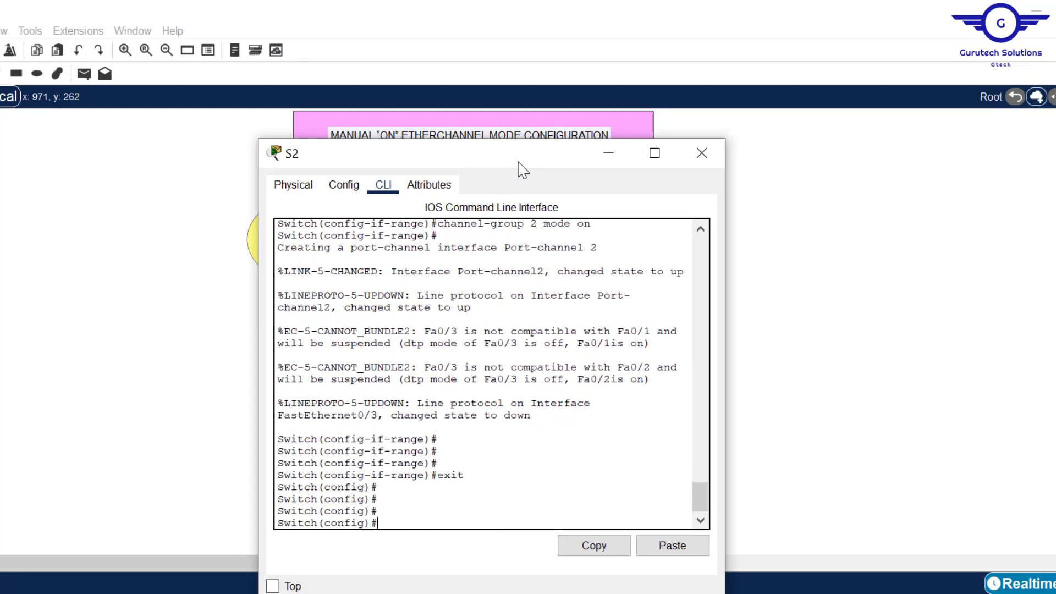
# - Enter interface port-channel 2 on S2 and set it to switchport mode trunk
pyautogui.write('int port-cha')
pyautogui.press('Tab')
pyautogui.press('Return')
pyautogui.write('swit')
pyautogui.press('Tab')
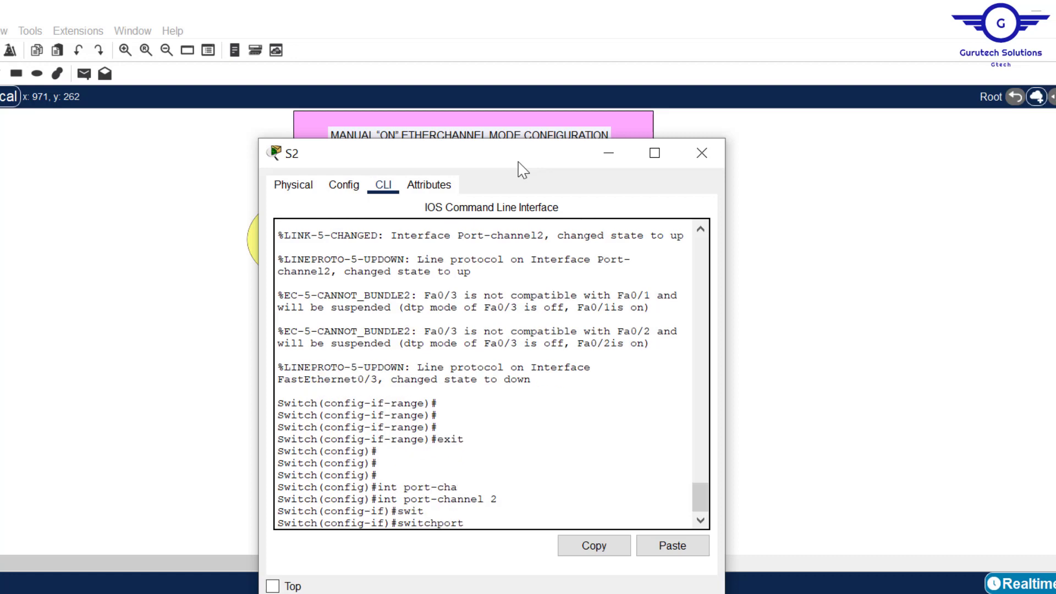
pyautogui.write('m')
pyautogui.press('Tab')
pyautogui.write('tr')
pyautogui.press('Tab')
pyautogui.press('Return')
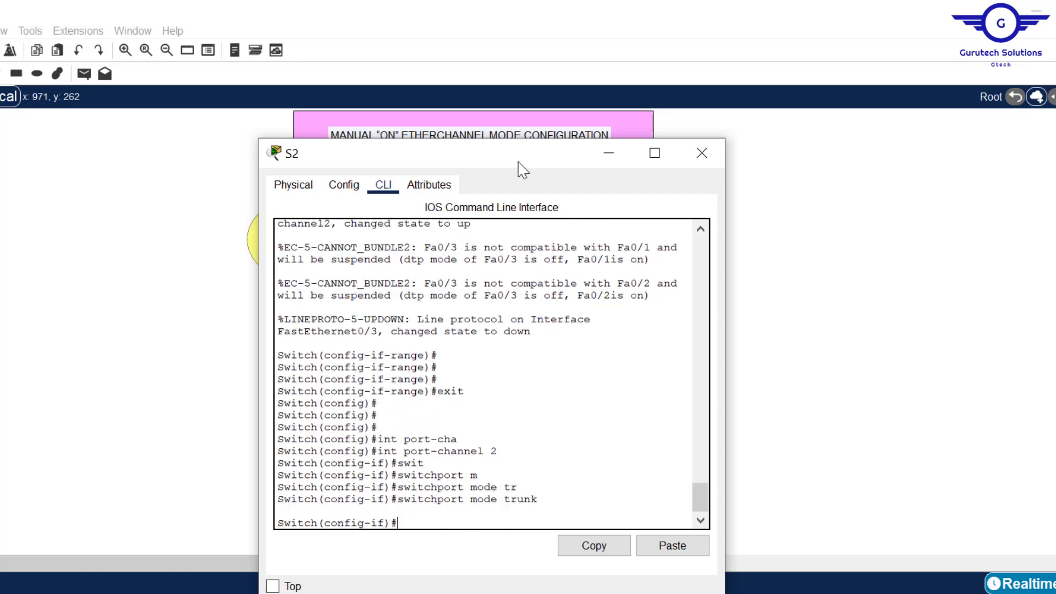
# - Return S2 to global configuration mode and dismiss its window to view the topology
pyautogui.press('Return')
pyautogui.press('Return')
pyautogui.write('ex')
pyautogui.press('Return')
pyautogui.press('Return')
pyautogui.press('Return')
pyautogui.press('Return')
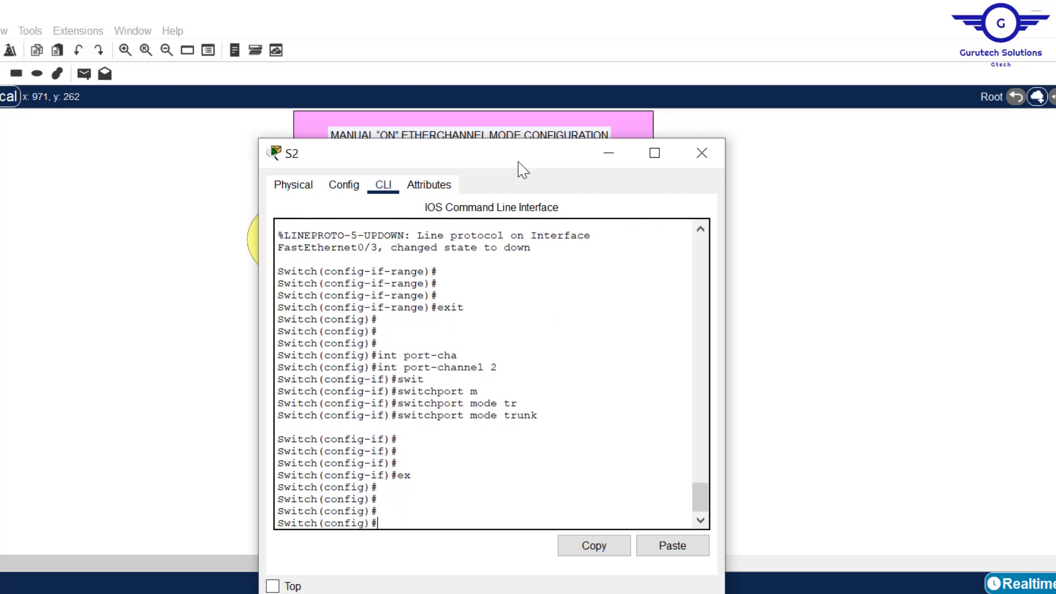
pyautogui.hotkey('alt', 'F4')
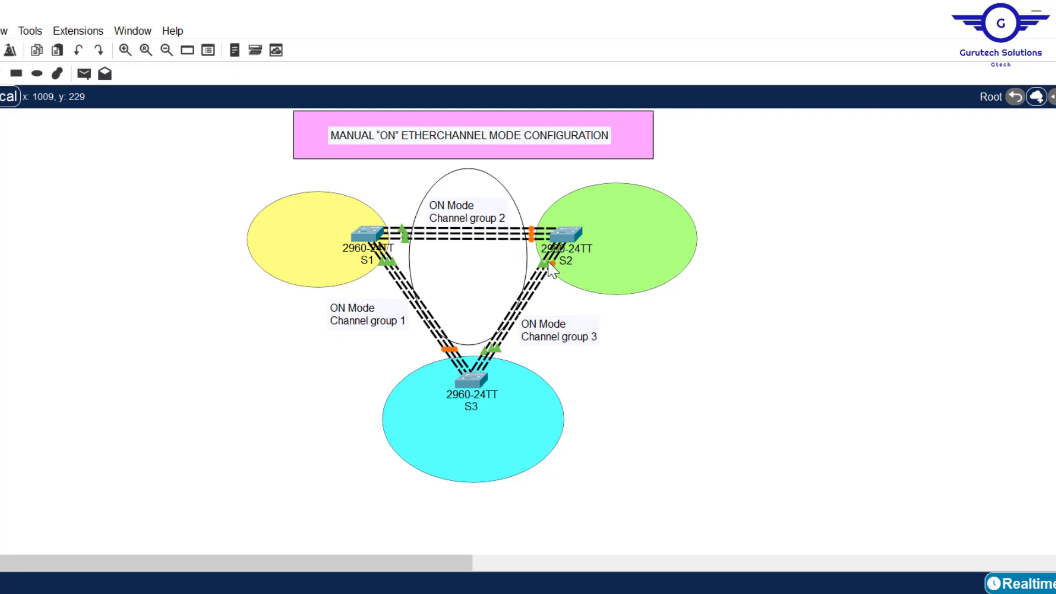
# - Reopen S2's command line and enter interface range fa0/4-6
pyautogui.click(566, 236)
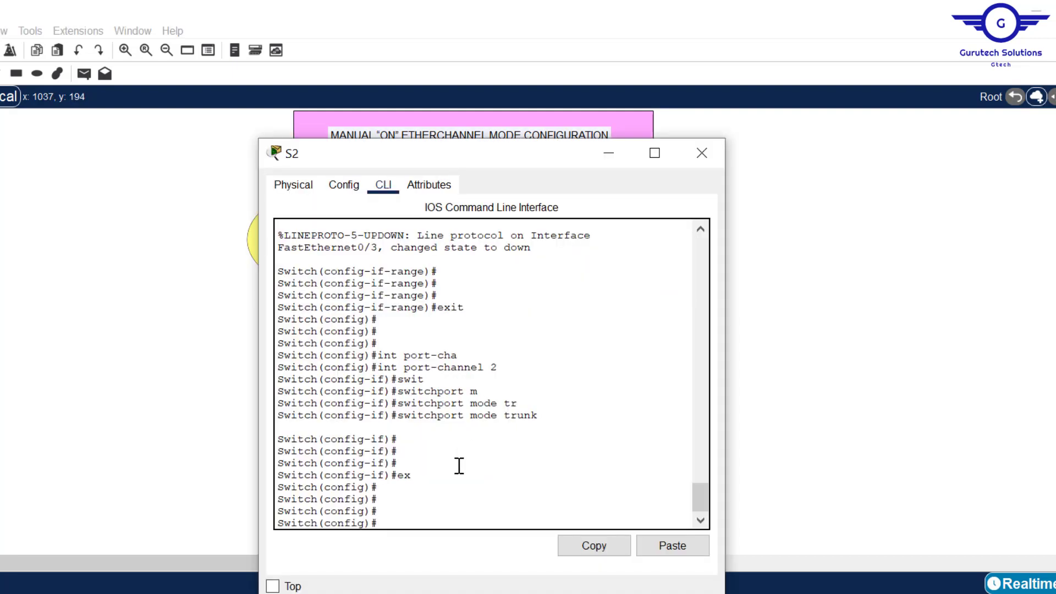
pyautogui.press('Up')
pyautogui.press('Up')
pyautogui.press('Up')
pyautogui.press('Up')
pyautogui.press('Up')
pyautogui.press('Up')
pyautogui.press('Return')
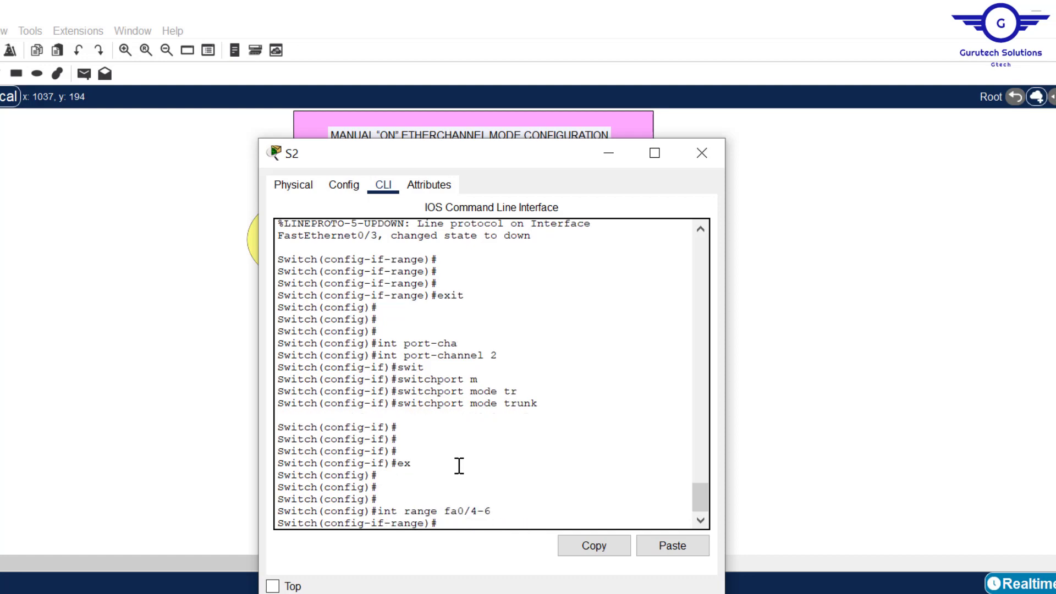
# - Assign S2's fa0/4-6 ports to channel group 3 with mode on, reusing the earlier channel-group command
pyautogui.press('Up')
pyautogui.press('Up')
pyautogui.press('Up')
pyautogui.press('Up')
pyautogui.press('Up')
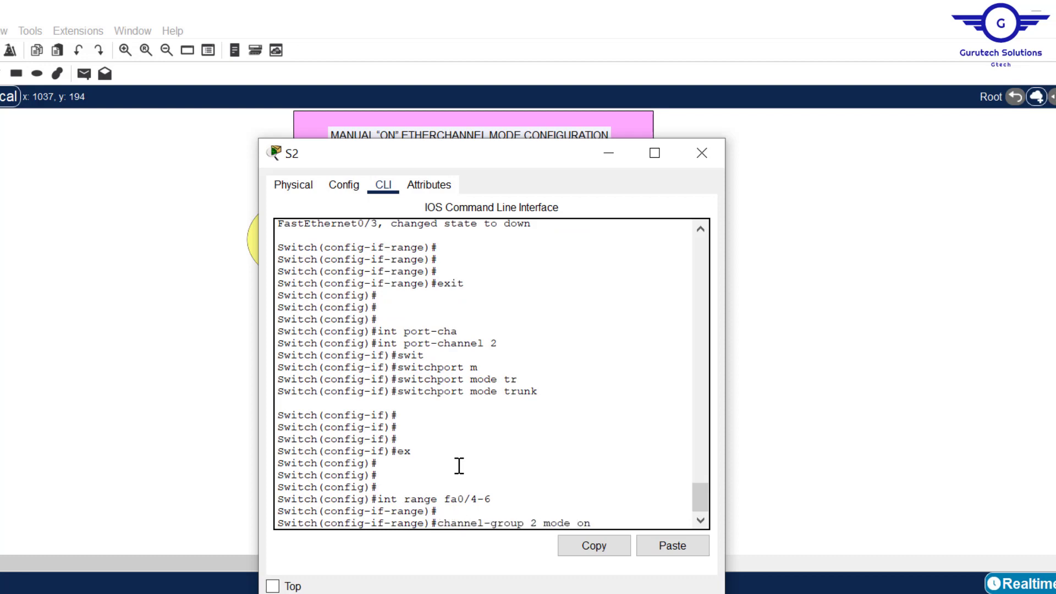
pyautogui.press('Left')
pyautogui.press('Left')
pyautogui.press('Left')
pyautogui.press('Left')
pyautogui.press('Left')
pyautogui.press('Left')
pyautogui.press('Left')
pyautogui.press('Left')
pyautogui.press('BackSpace')
pyautogui.write('3')
pyautogui.moveTo(528, 159); pyautogui.dragTo(263, 139)
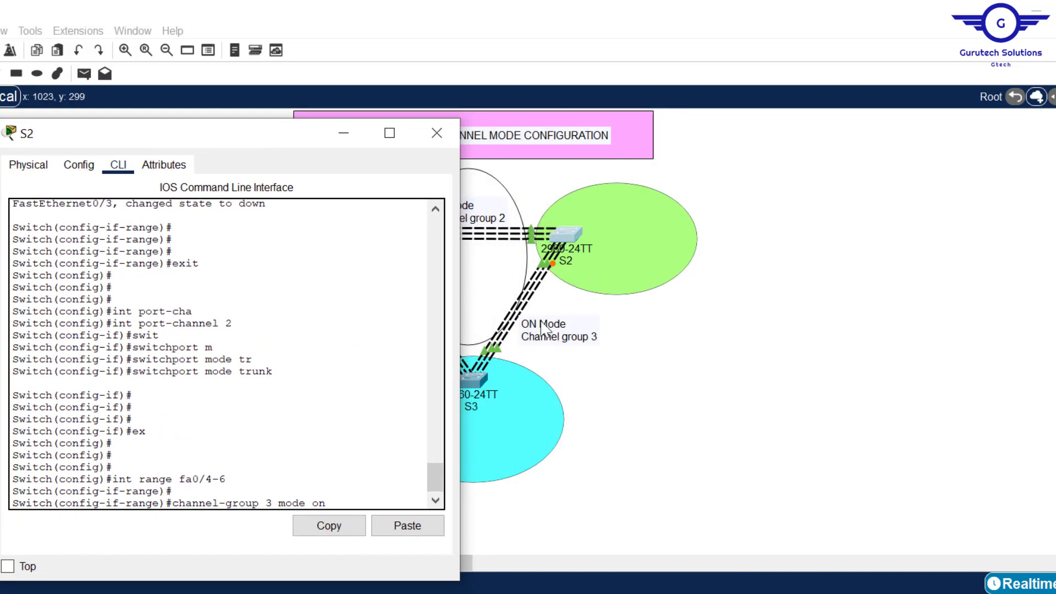
pyautogui.press('Return')
pyautogui.press('Return')
# - Return S2 to global configuration mode and enter interface port-channel 3
pyautogui.write('ex')
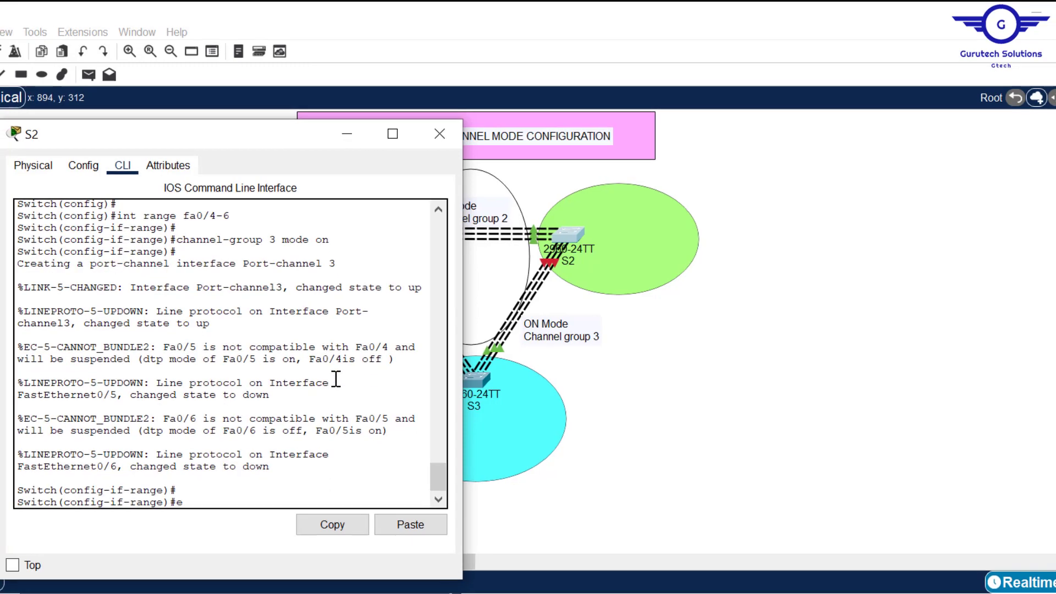
pyautogui.press('Return')
pyautogui.press('Return')
pyautogui.press('Return')
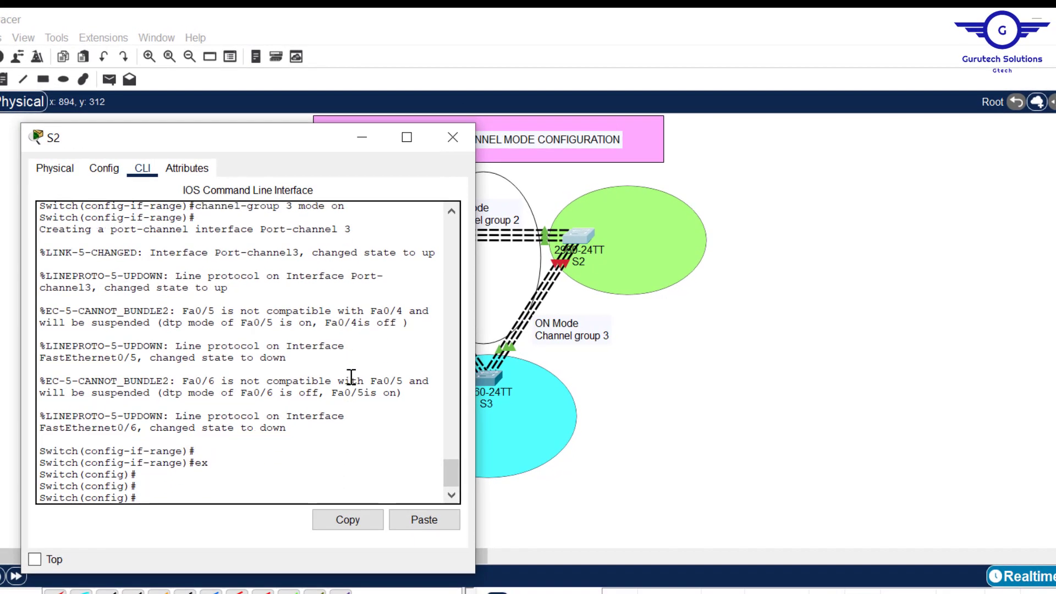
pyautogui.write('int port-c')
pyautogui.press('Tab')
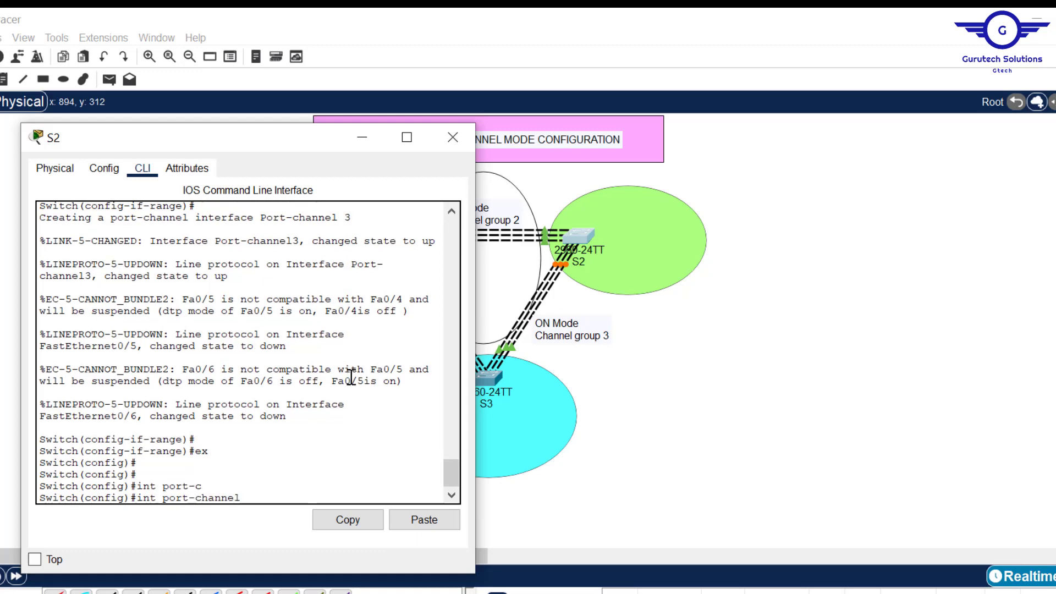
pyautogui.write('gr')
pyautogui.press('Tab')
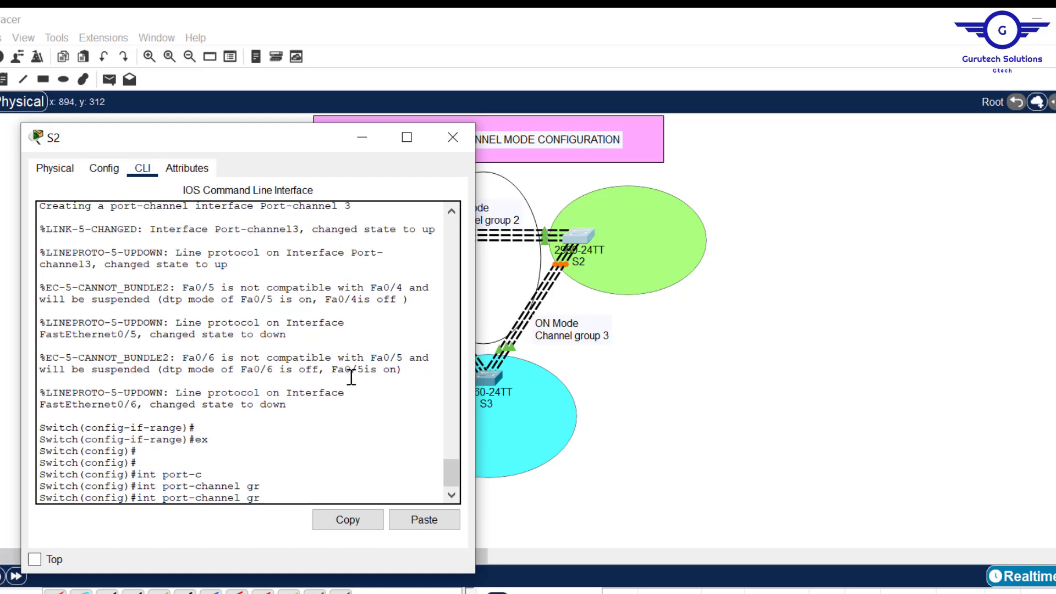
pyautogui.write('3')
pyautogui.press('Return')
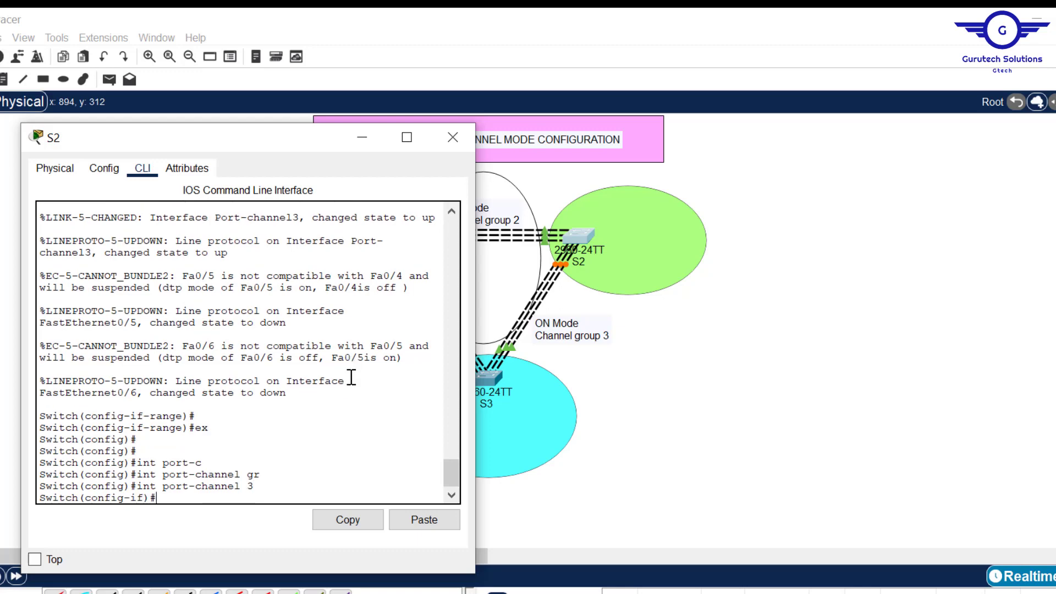
# - Set S2's port-channel 3 to switchport mode trunk and return to global configuration mode
pyautogui.write('sw')
pyautogui.press('Tab')
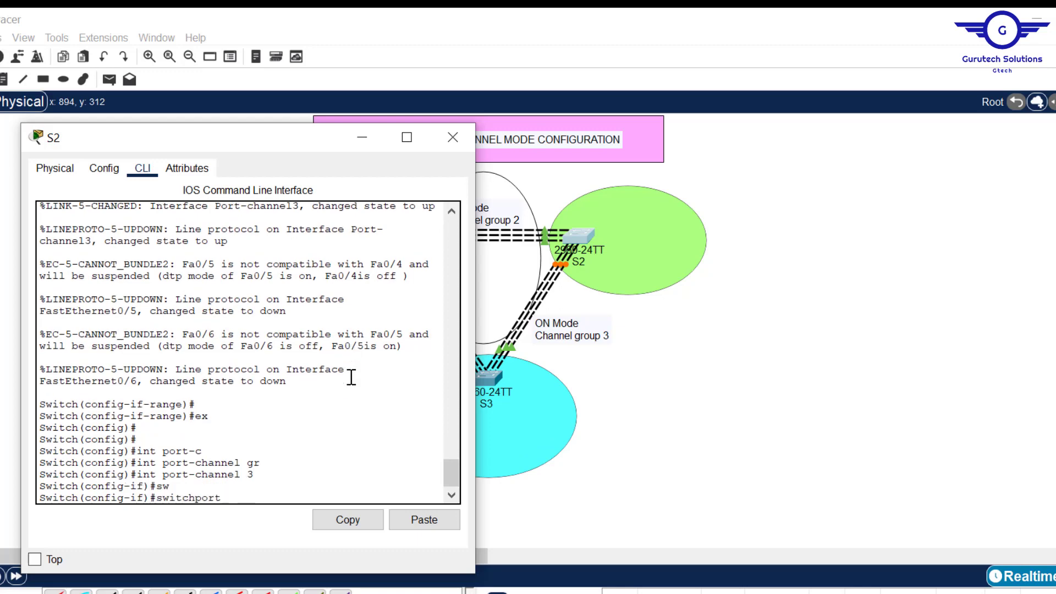
pyautogui.write('m')
pyautogui.press('Tab')
pyautogui.write('tr')
pyautogui.press('Tab')
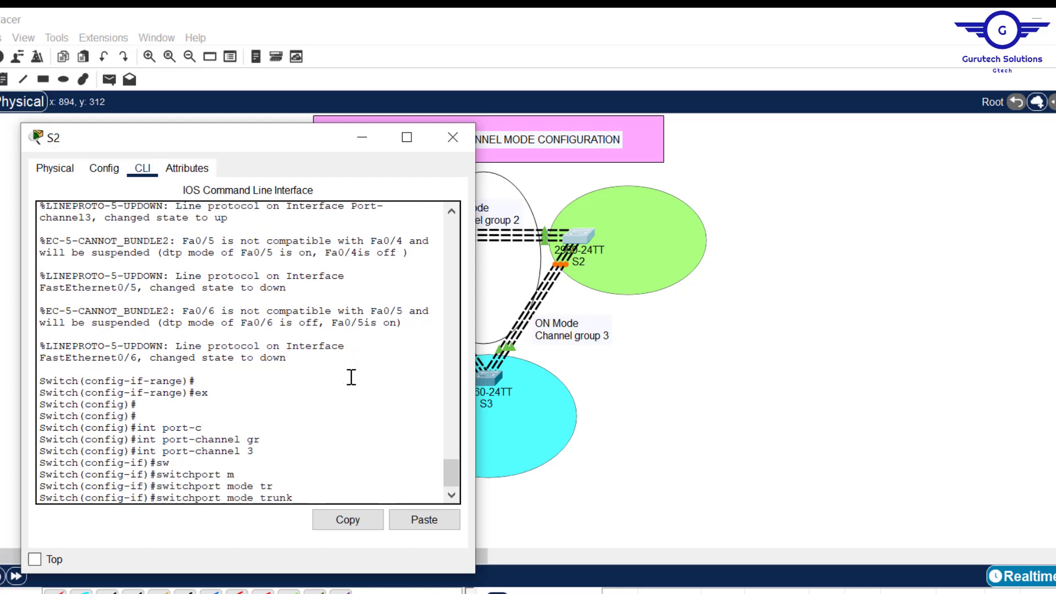
pyautogui.press('Return')
pyautogui.press('Return')
pyautogui.write('ex')
pyautogui.press('Return')
pyautogui.press('Return')
pyautogui.press('Return')
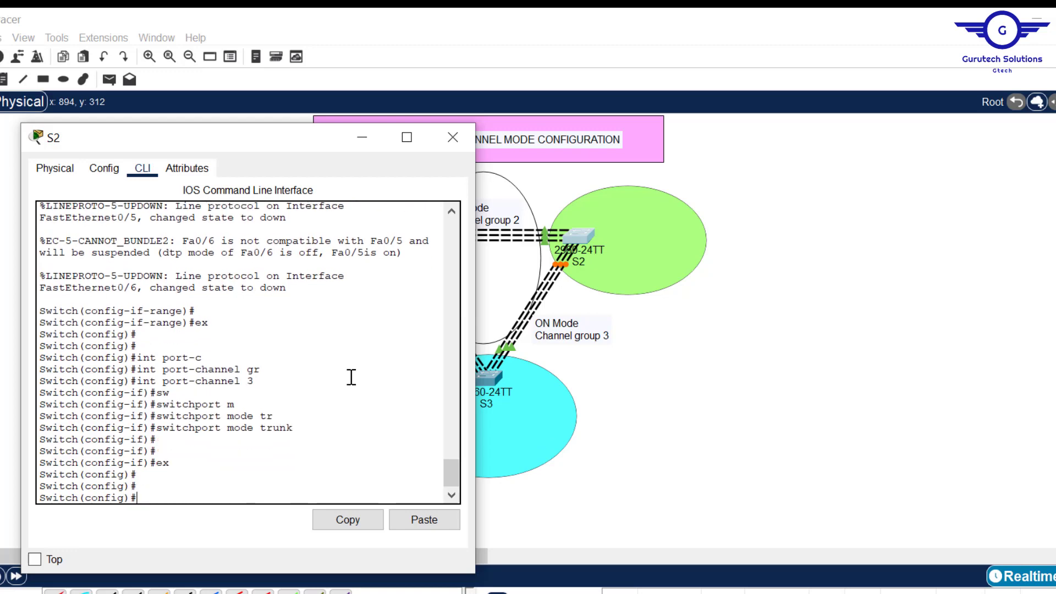
# - Save S2's configuration with do wr and close its window
pyautogui.write('do wr')
pyautogui.press('Return')
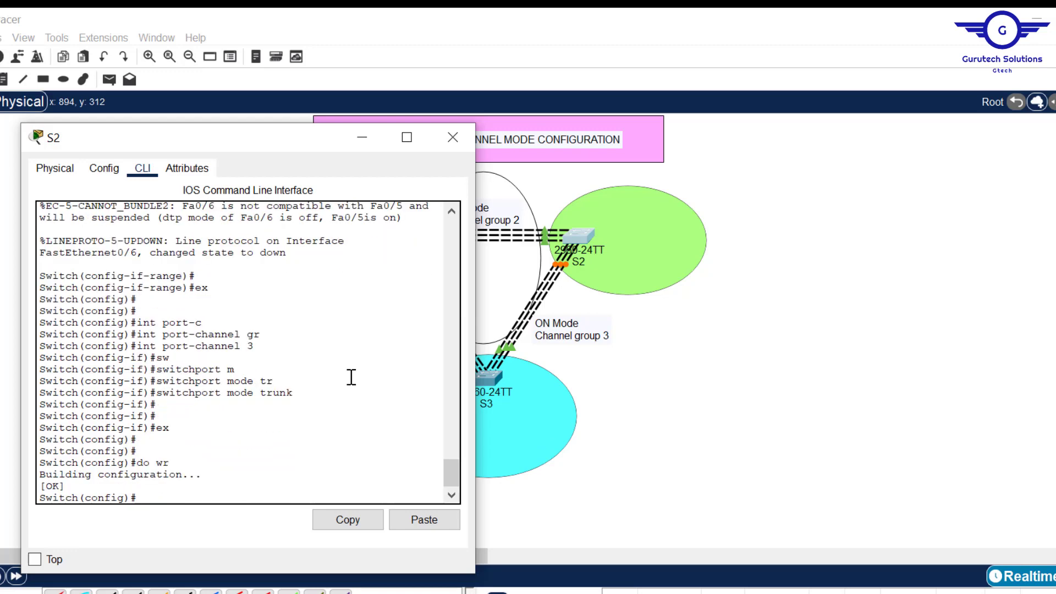
pyautogui.click(451, 137)
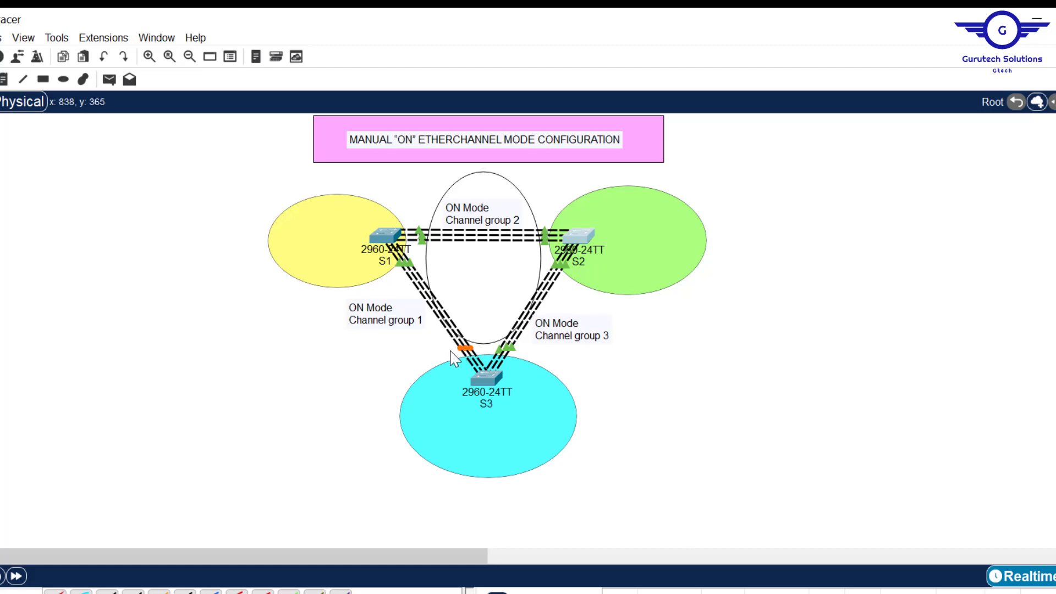
# - Reopen S2's command line and list its channel groups with do sh etherchannel
pyautogui.moveTo(468, 348)
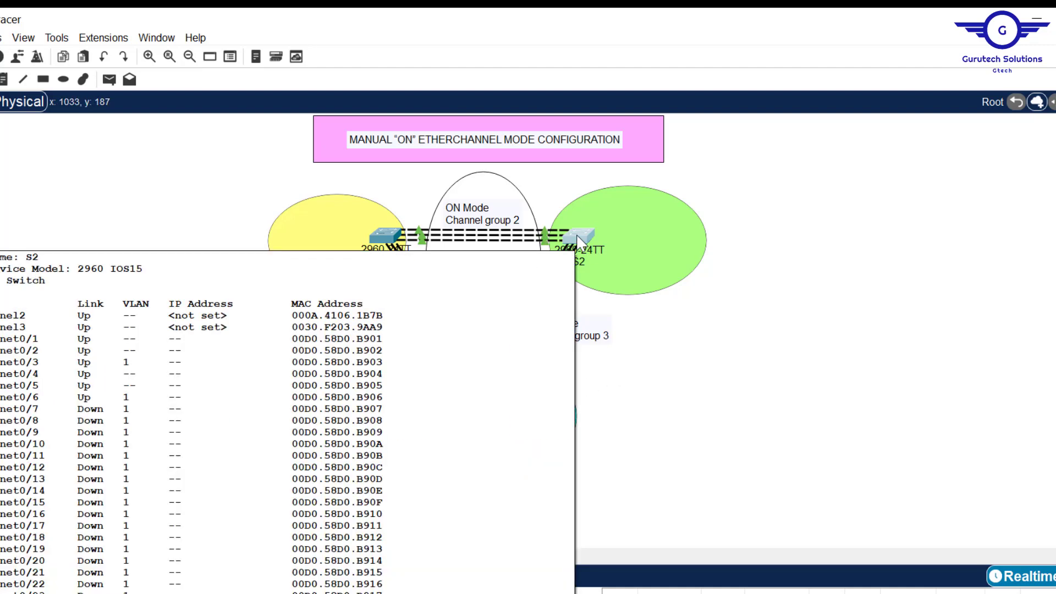
pyautogui.click(582, 236)
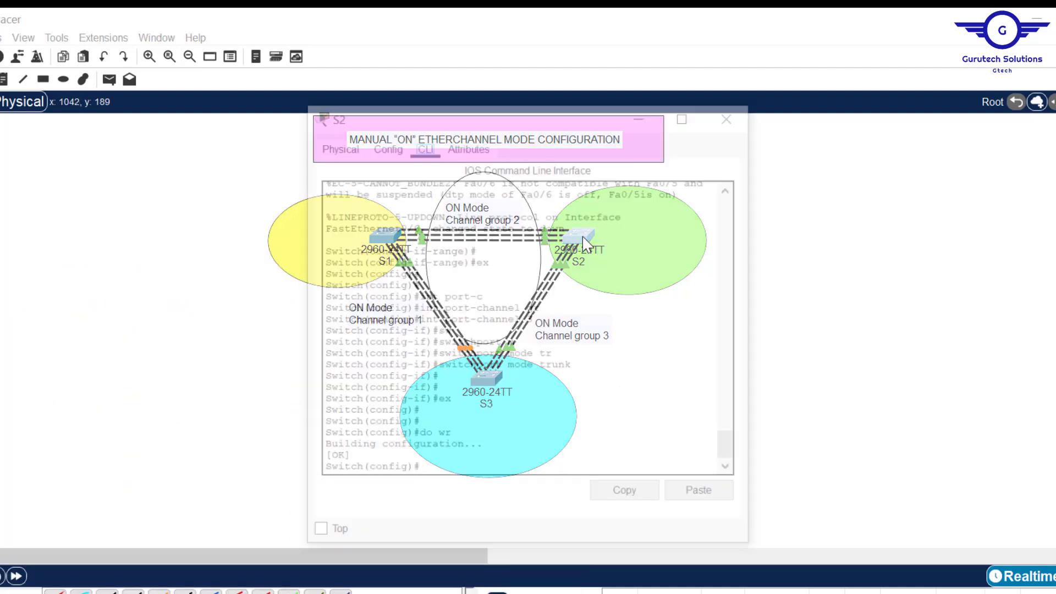
pyautogui.press('Return')
pyautogui.press('Return')
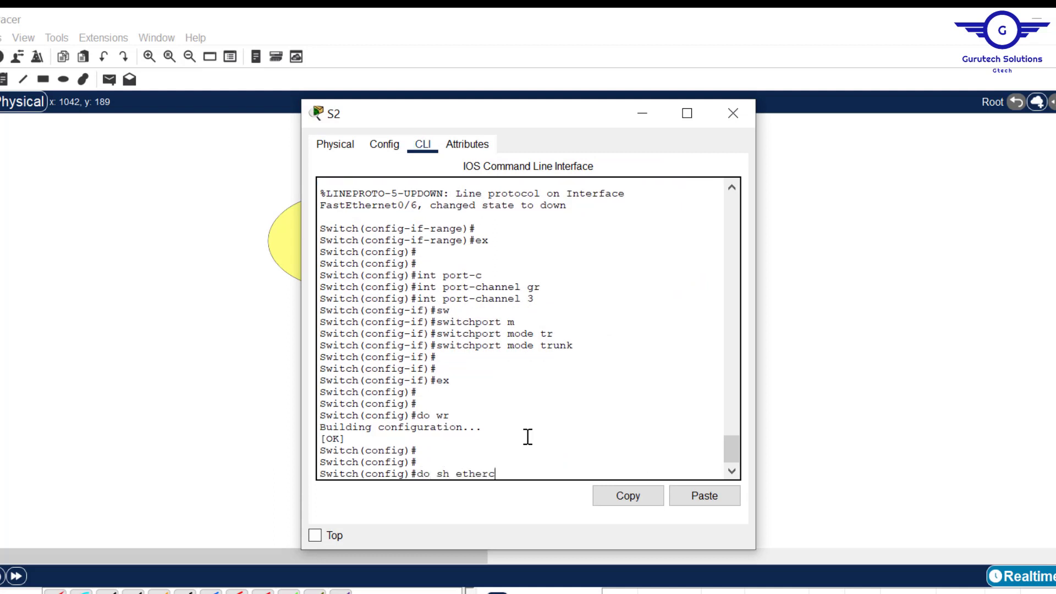
pyautogui.press('Return')
pyautogui.press('Return')
pyautogui.press('Return')
pyautogui.press('Return')
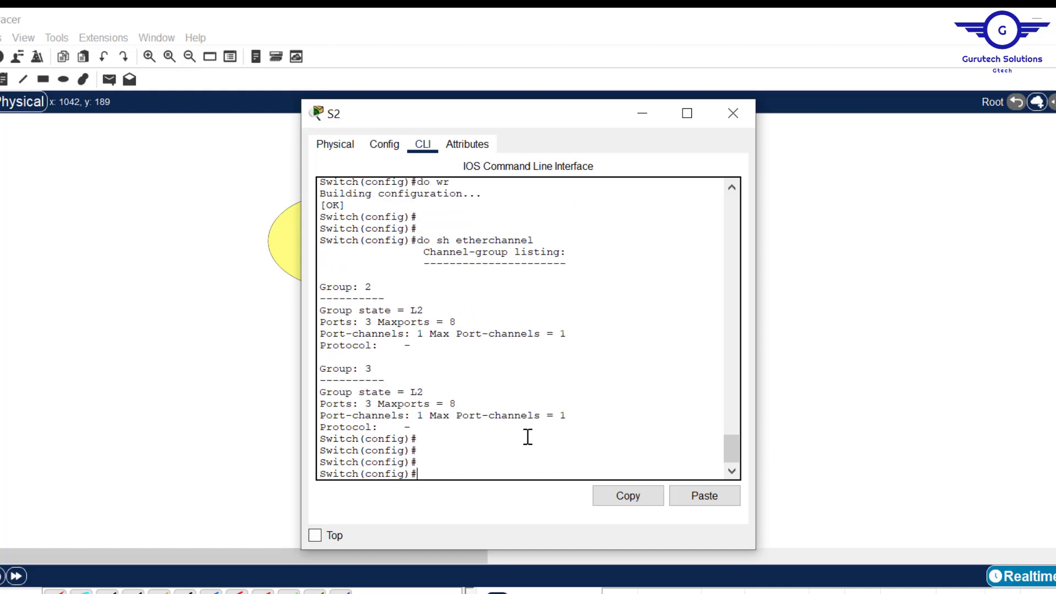
# - Examine the group numbers, port count and protocol in S2's EtherChannel listing, and close the window
pyautogui.doubleClick(369, 289)
pyautogui.moveTo(387, 367); pyautogui.dragTo(360, 363)
pyautogui.moveTo(370, 322); pyautogui.dragTo(359, 322)
pyautogui.moveTo(418, 347); pyautogui.dragTo(297, 347)
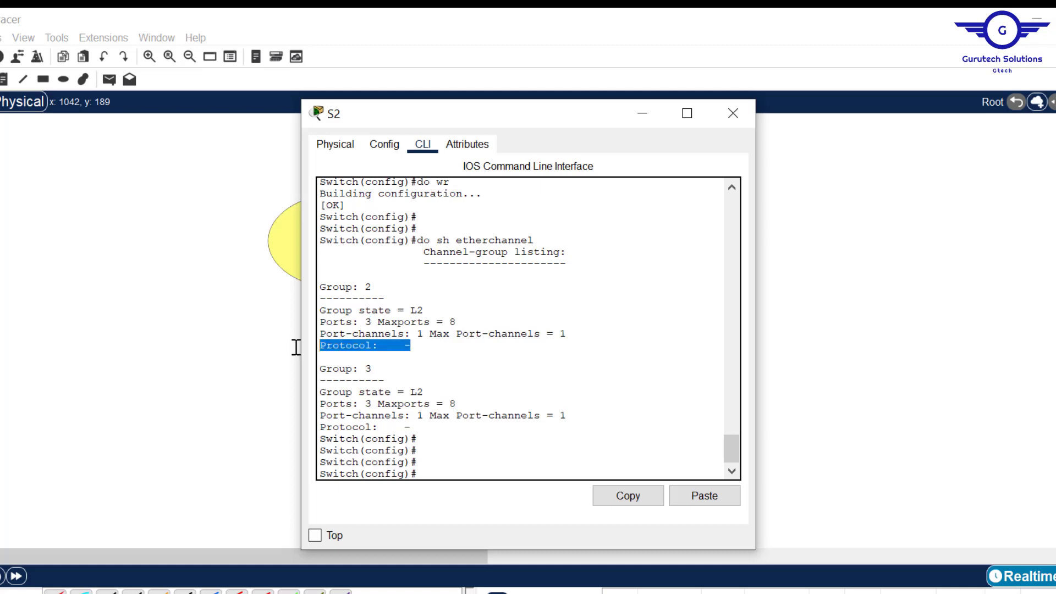
pyautogui.click(753, 116)
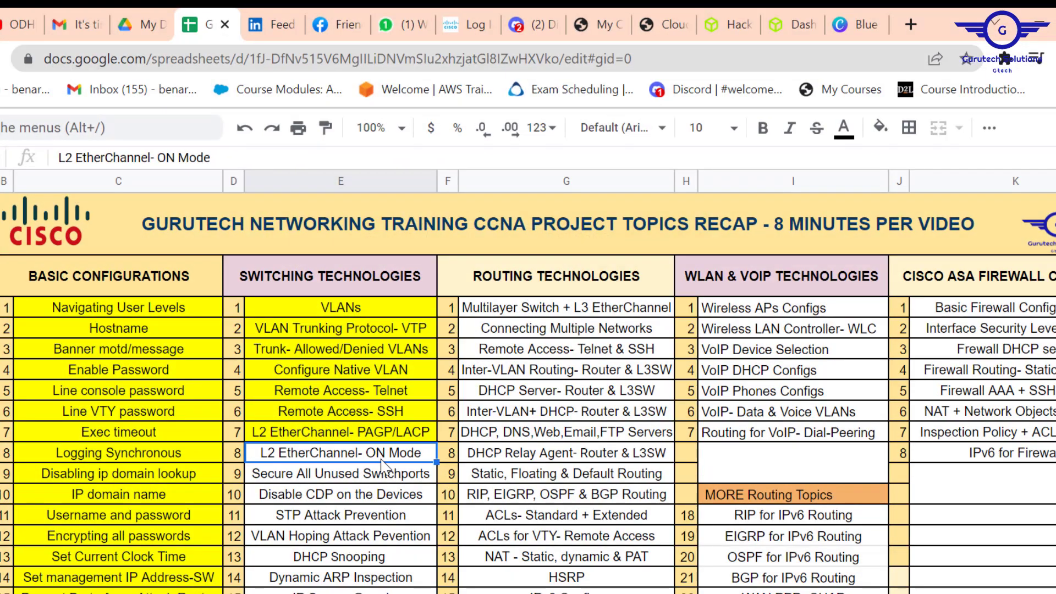
# - In the Google Sheets topic list, fill the "L2 EtherChannel- ON Mode" cell yellow, select "Secure All Unused Switchports" and return to Packet Tracer
pyautogui.click(879, 137)
pyautogui.click(950, 217)
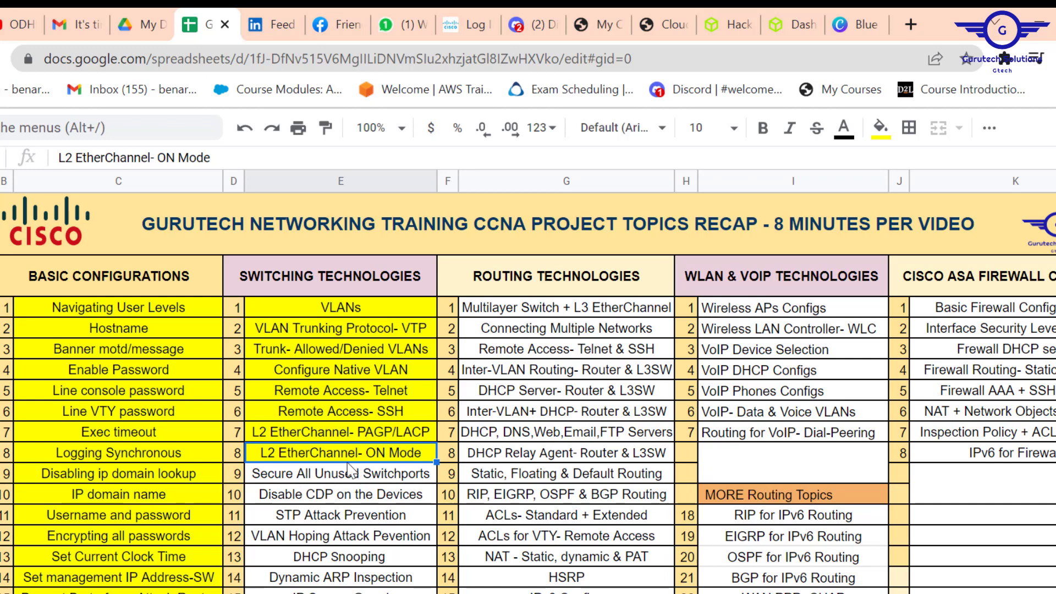
pyautogui.click(313, 479)
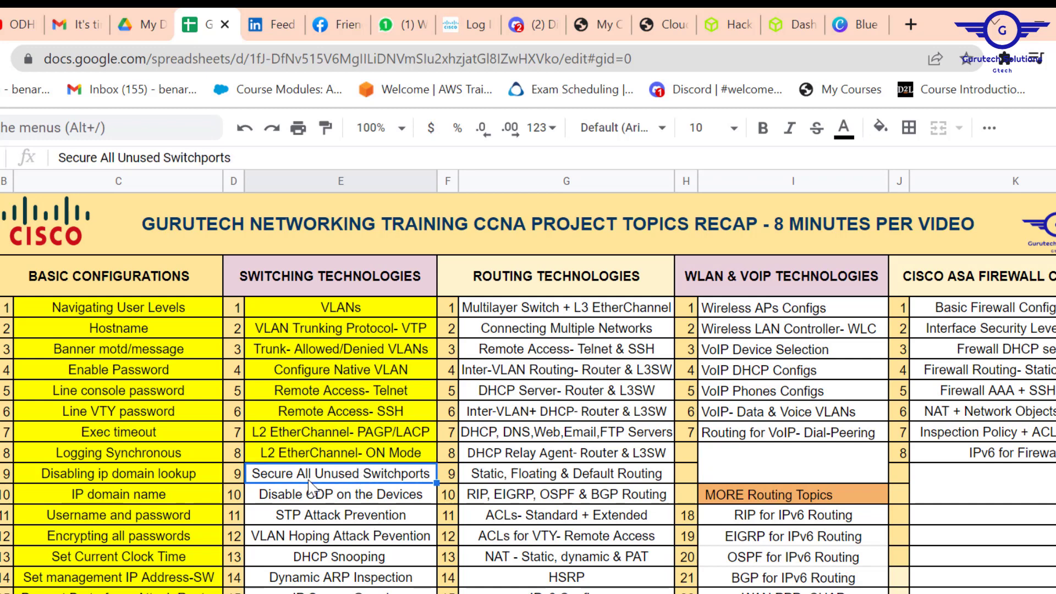
pyautogui.click(1024, 11)
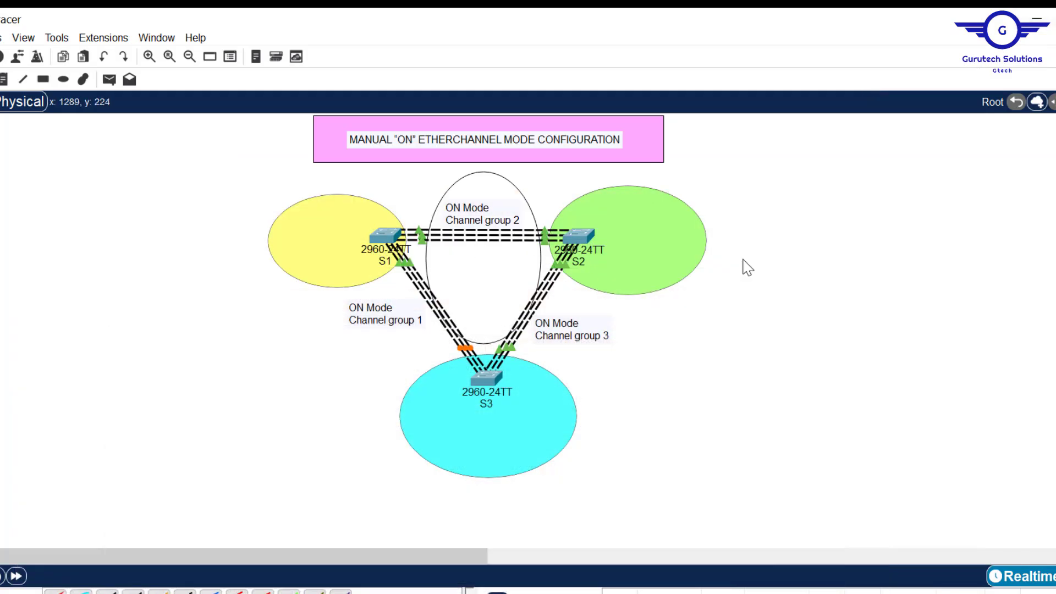